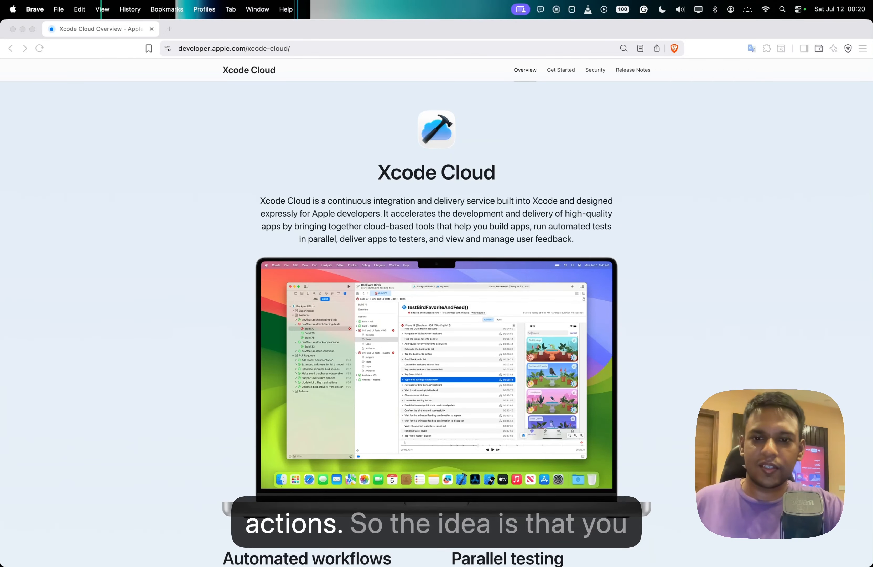
Step: Look over the Xcode Cloud introduction in the browser and switch to Xcode to view the Default workflow's builds
{"action": "scroll", "coordinate": [436, 295], "scroll_direction": "down", "scroll_amount": 2}
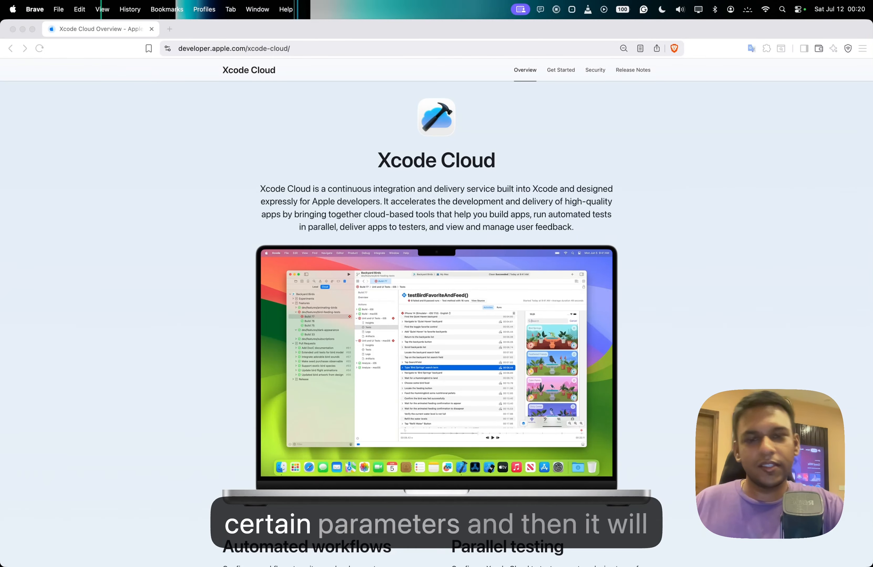
{"action": "scroll", "coordinate": [436, 295], "scroll_direction": "down", "scroll_amount": 3}
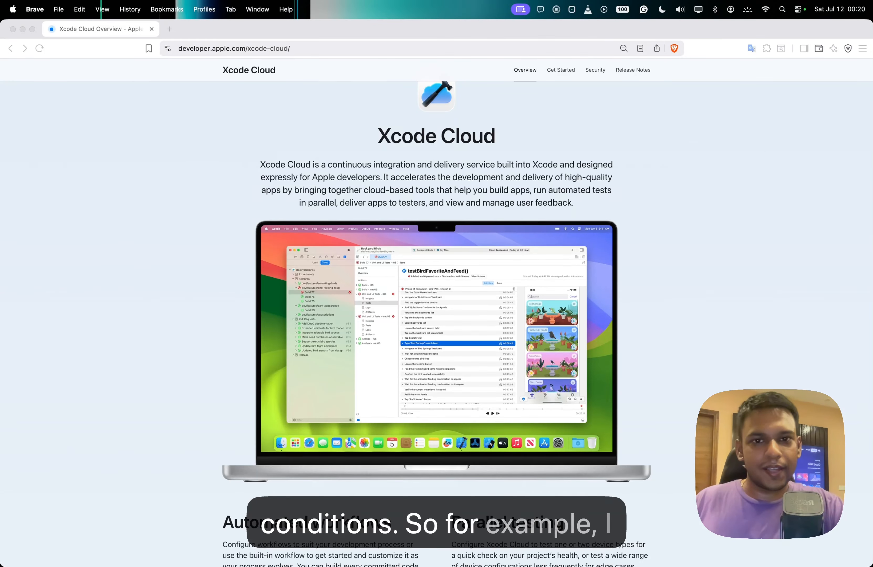
{"action": "key", "text": "ctrl+Right"}
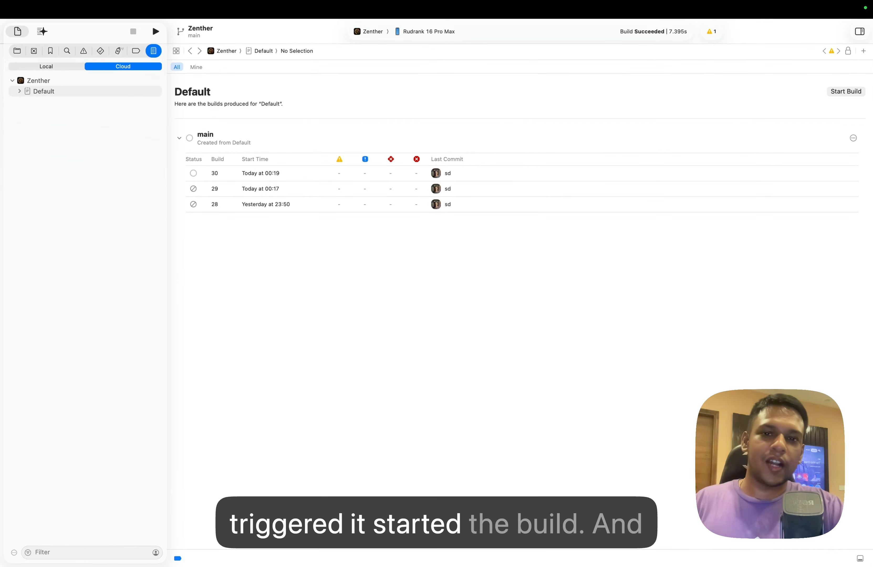
Step: Look up the Archive command among Xcode's product actions without running it
{"action": "key", "text": "ctrl+Left"}
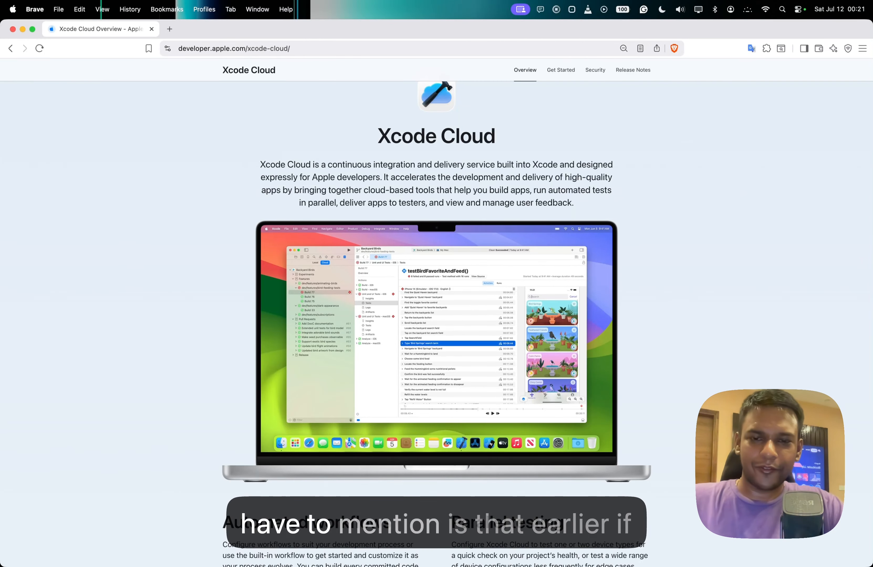
{"action": "key", "text": "ctrl+Right"}
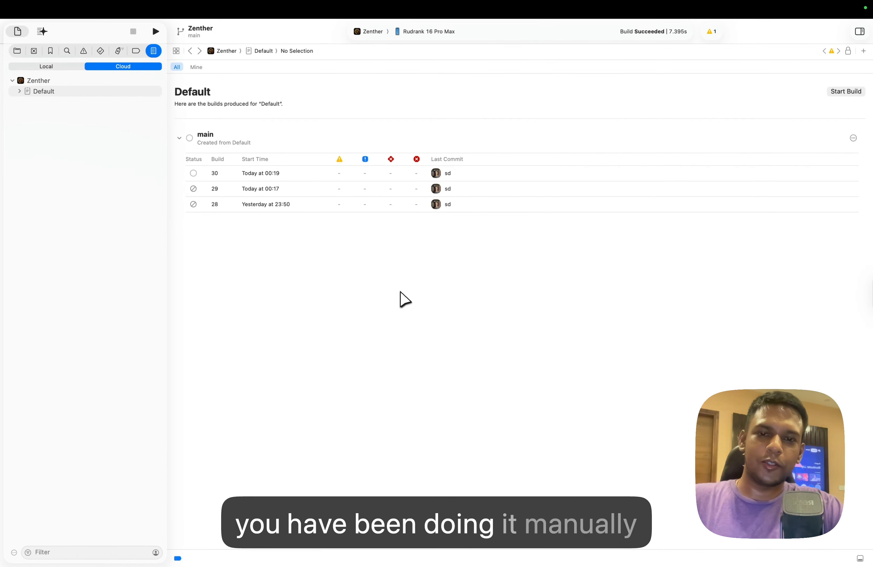
{"action": "left_click", "coordinate": [221, 10]}
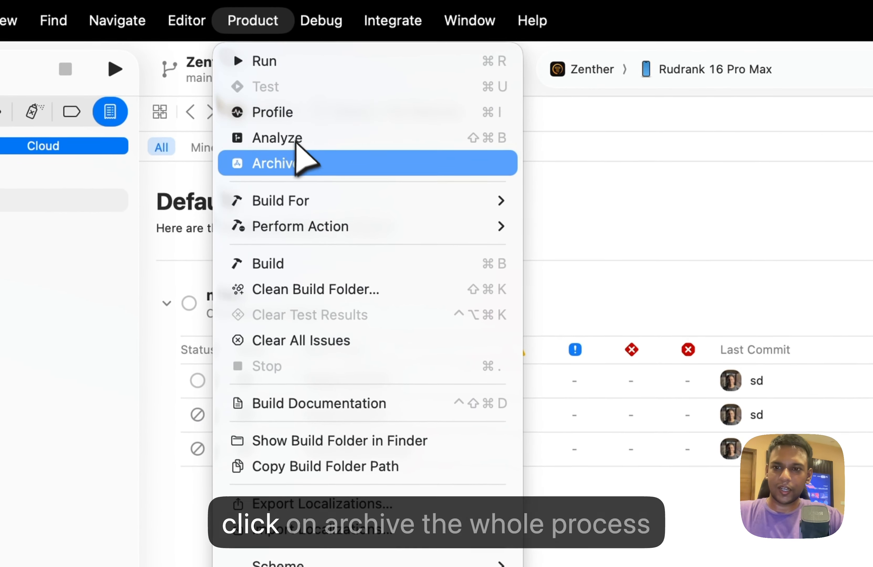
{"action": "left_click", "coordinate": [666, 169]}
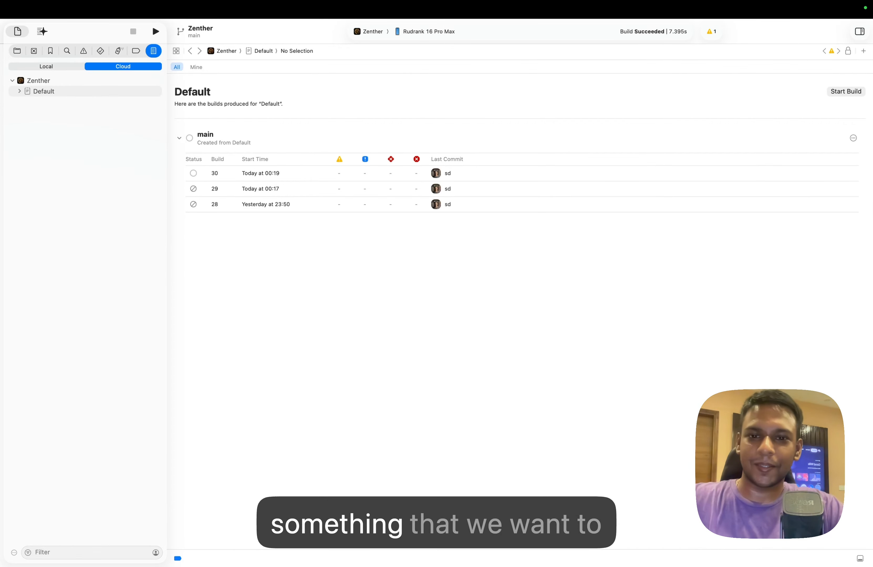
Step: Switch to the browser and read the Xcode Cloud overview from Automated workflows through Built into App Store Connect
{"action": "key", "text": "ctrl+Left"}
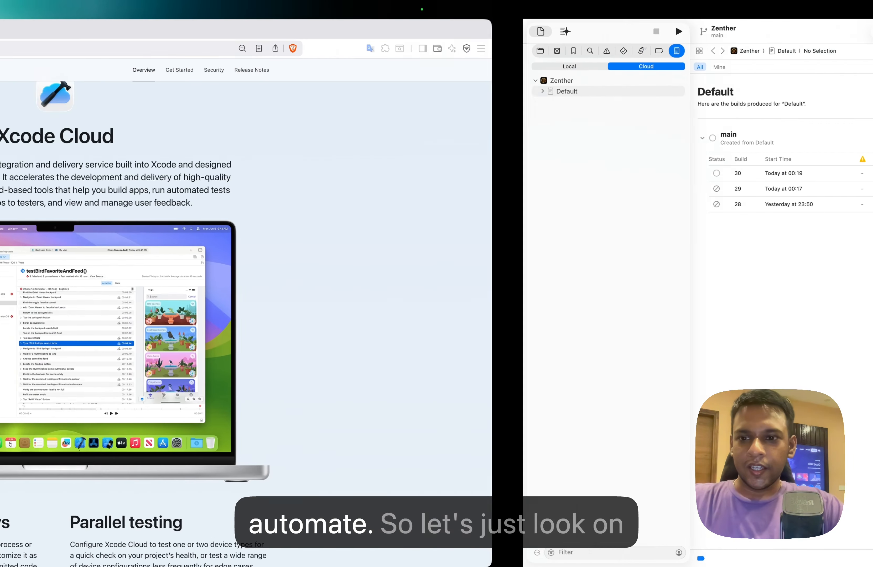
{"action": "scroll", "coordinate": [453, 296], "scroll_direction": "down", "scroll_amount": 10}
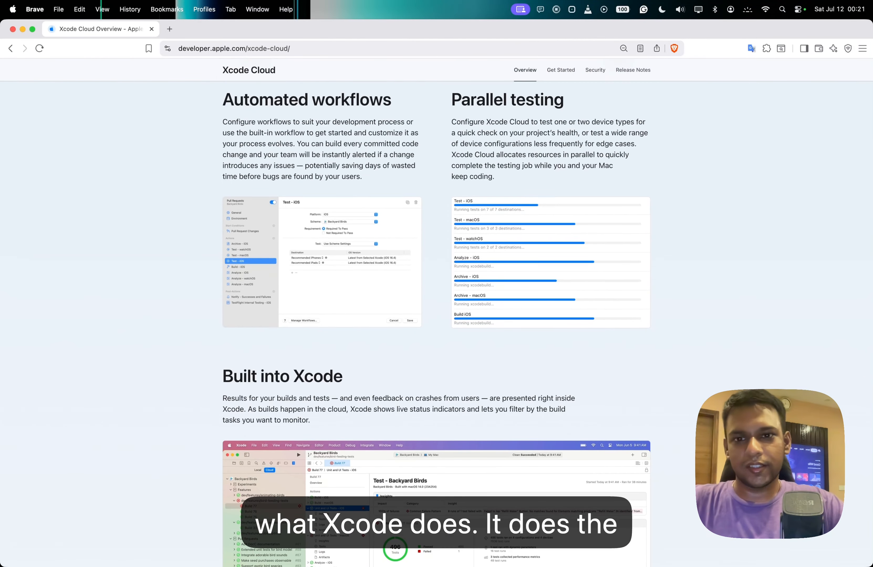
{"action": "scroll", "coordinate": [437, 317], "scroll_direction": "down", "scroll_amount": 1}
{"action": "scroll", "coordinate": [437, 316], "scroll_direction": "down", "scroll_amount": 11}
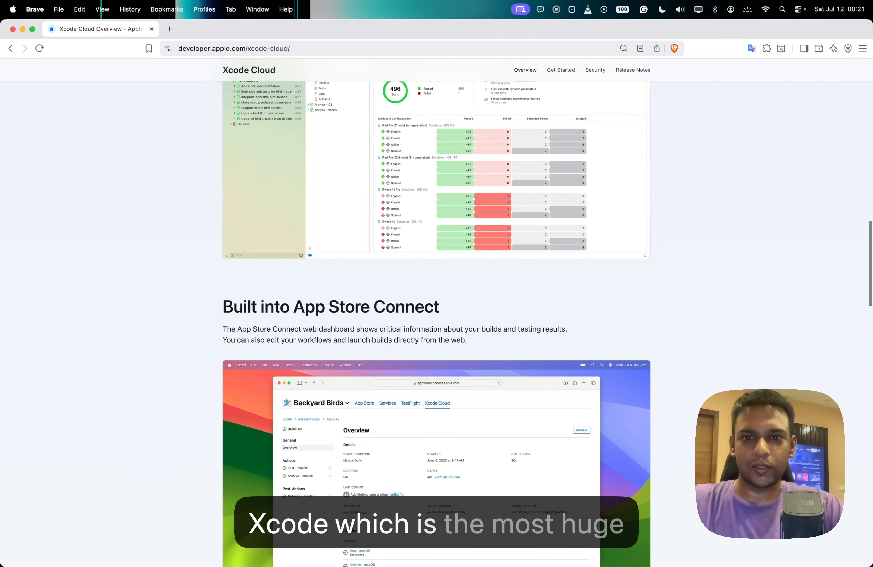
{"action": "scroll", "coordinate": [436, 317], "scroll_direction": "down", "scroll_amount": 6}
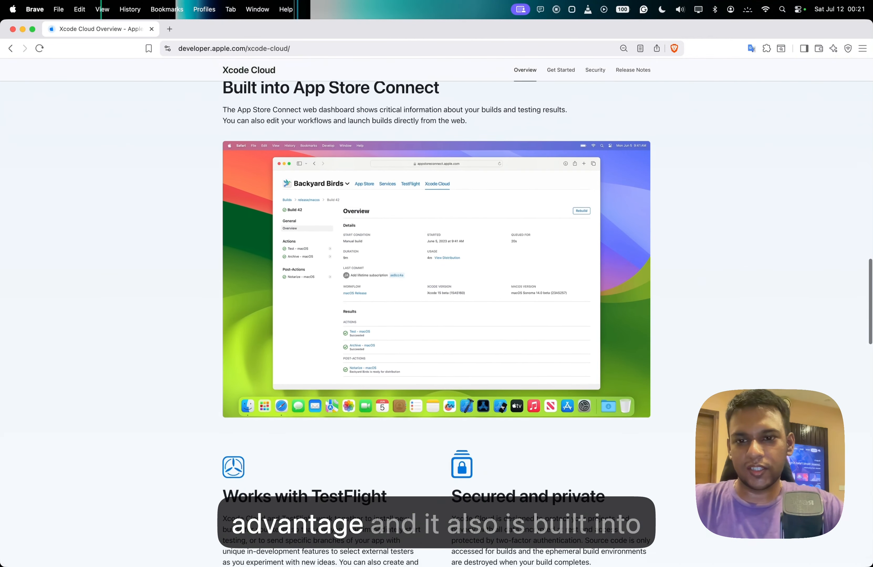
{"action": "scroll", "coordinate": [148, 124], "scroll_direction": "down", "scroll_amount": 4}
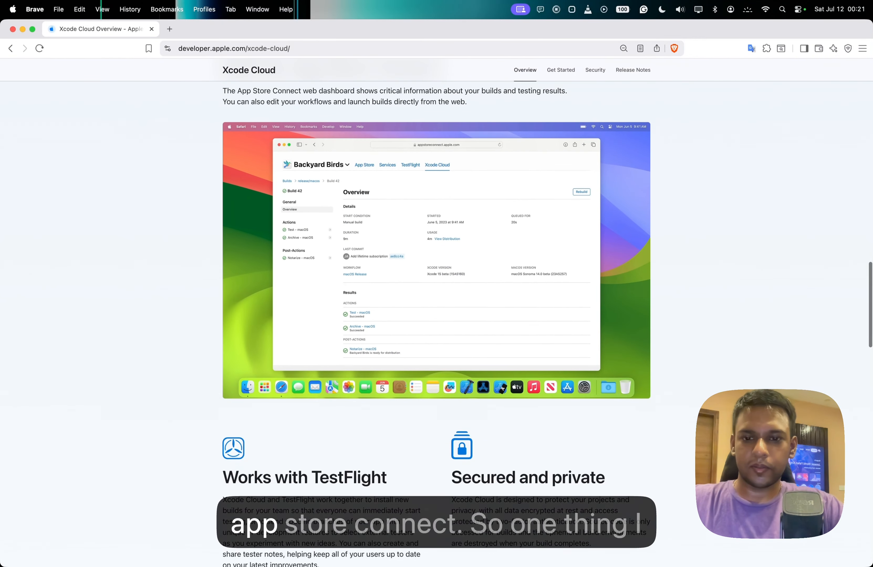
{"action": "scroll", "coordinate": [147, 124], "scroll_direction": "up", "scroll_amount": 6}
Step: Return to the Xcode Cloud usage page in App Store Connect and examine the overview, the Jul 8, 2025 usage and the products breakdown
{"action": "left_click", "coordinate": [10, 48]}
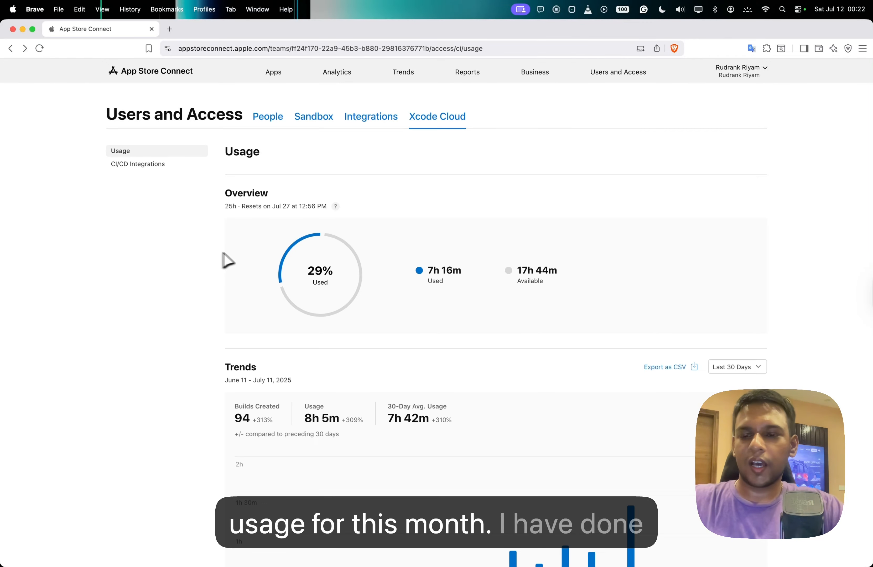
{"action": "scroll", "coordinate": [272, 240], "scroll_direction": "down", "scroll_amount": 2}
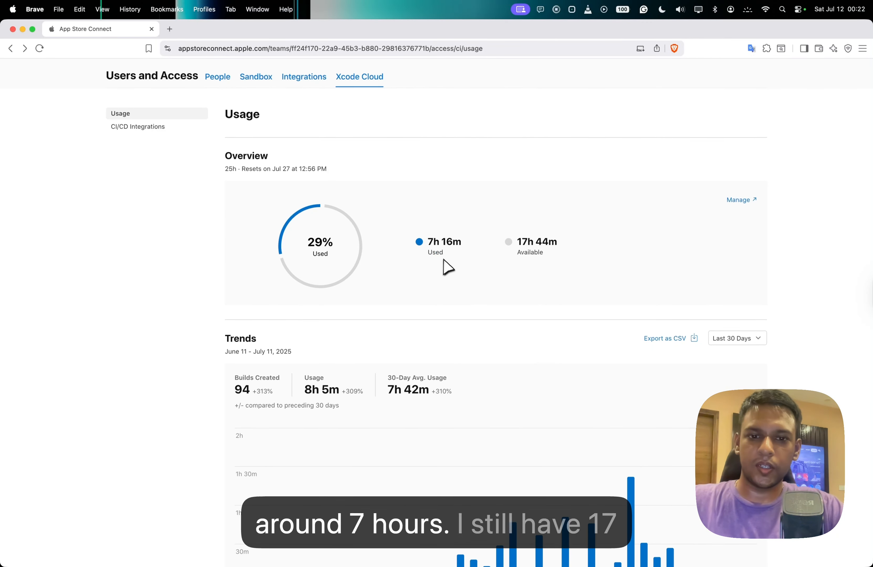
{"action": "scroll", "coordinate": [443, 258], "scroll_direction": "down", "scroll_amount": 2}
{"action": "scroll", "coordinate": [570, 256], "scroll_direction": "down", "scroll_amount": 5}
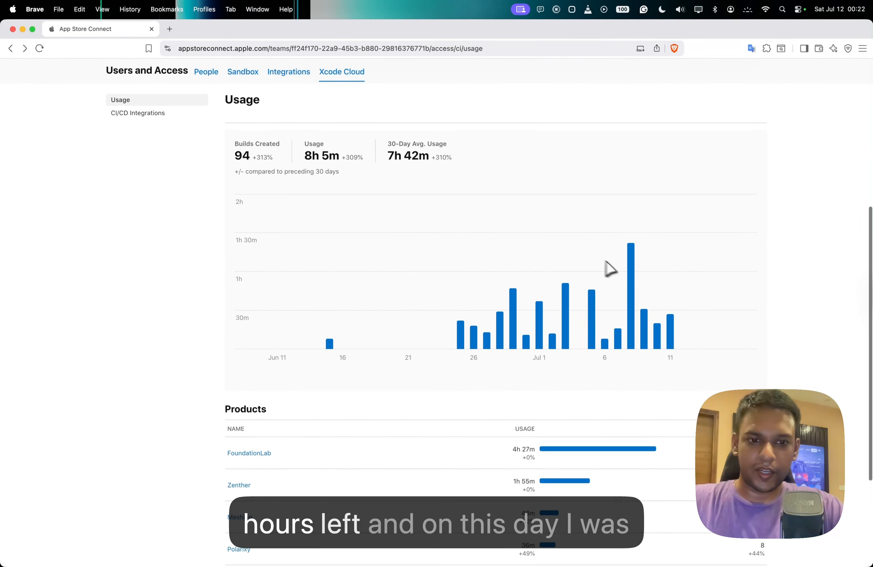
{"action": "mouse_move", "coordinate": [632, 274]}
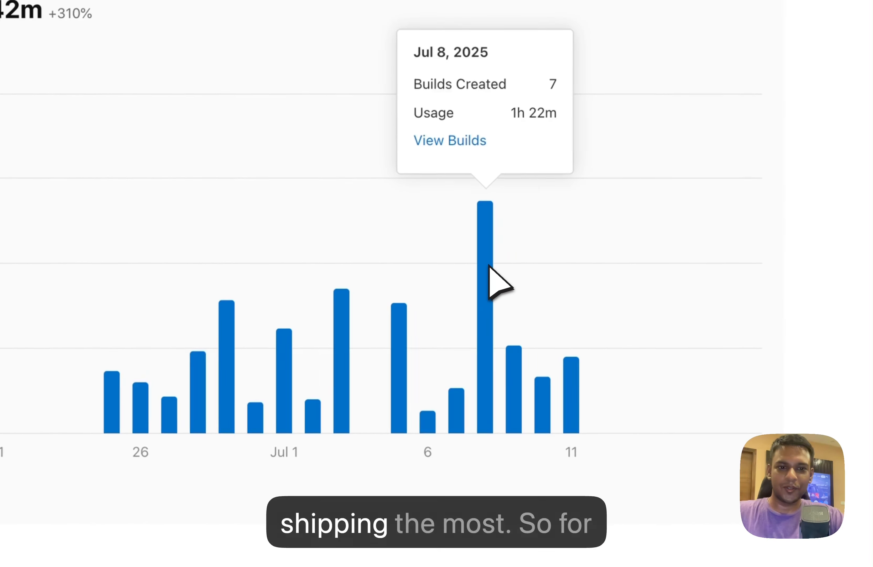
{"action": "scroll", "coordinate": [489, 266], "scroll_direction": "down", "scroll_amount": 5}
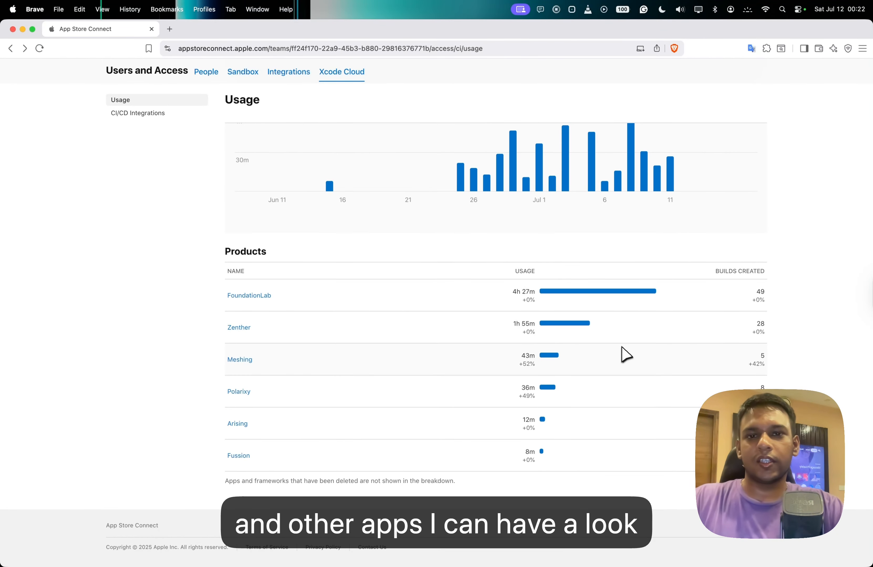
{"action": "scroll", "coordinate": [625, 355], "scroll_direction": "up", "scroll_amount": 6}
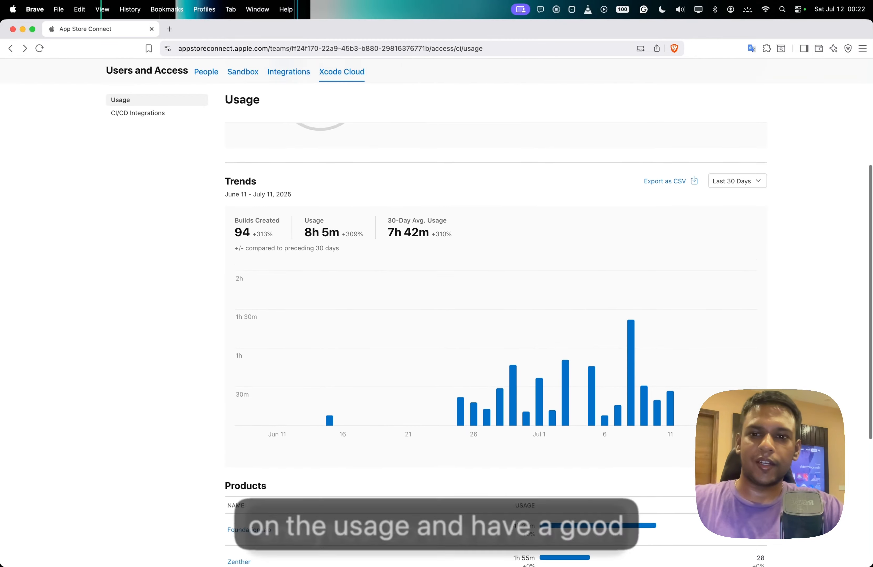
{"action": "scroll", "coordinate": [625, 354], "scroll_direction": "up", "scroll_amount": 5}
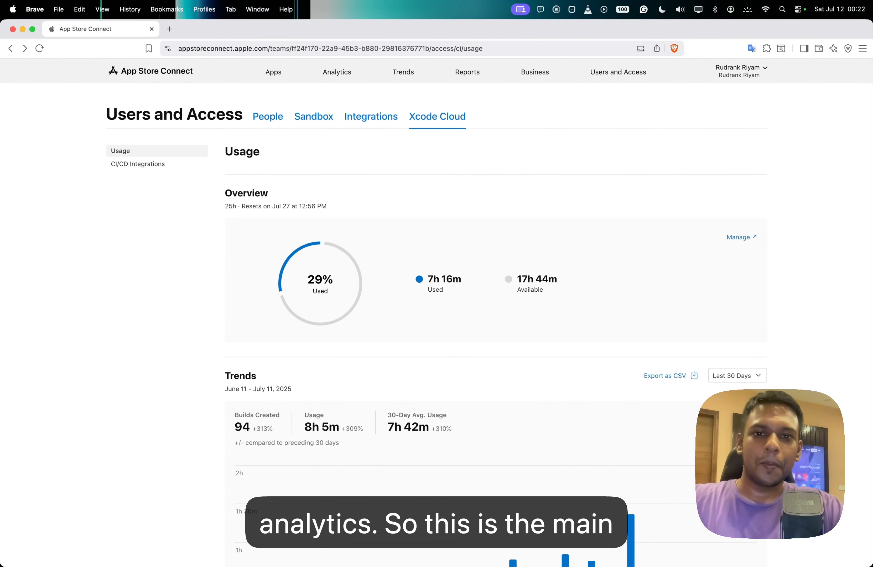
Step: Switch to Xcode and compare the local and cloud reports, viewing the builds for Zenther and its Default workflow
{"action": "key", "text": "ctrl+Right"}
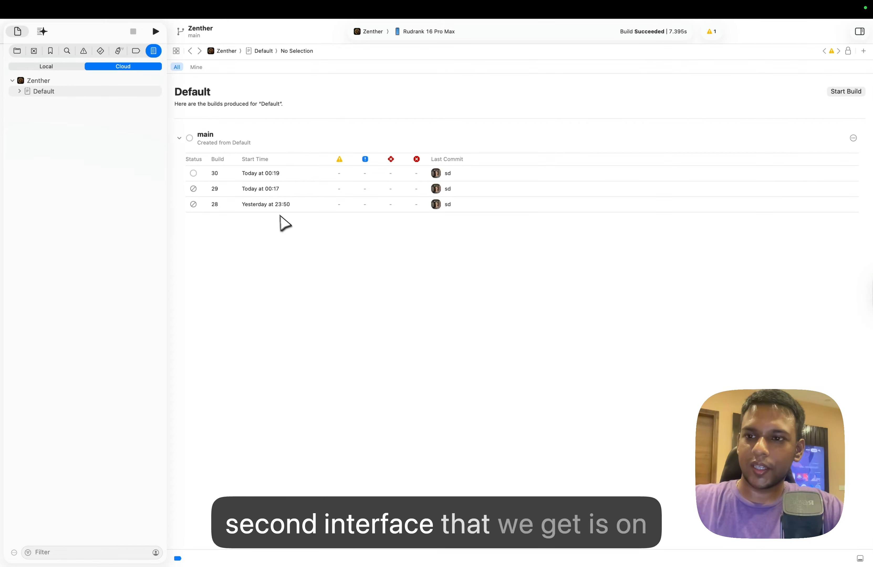
{"action": "left_click", "coordinate": [92, 120]}
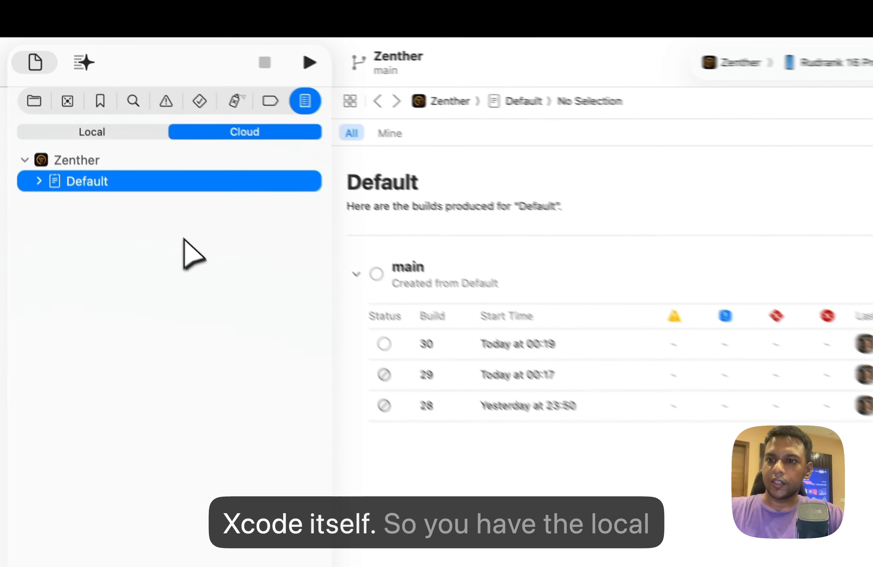
{"action": "left_click", "coordinate": [92, 132]}
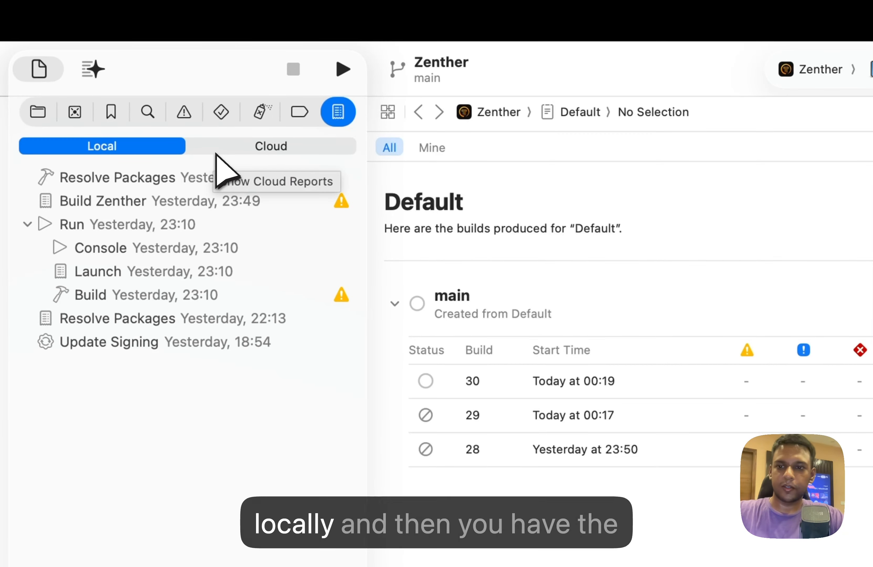
{"action": "left_click", "coordinate": [241, 147]}
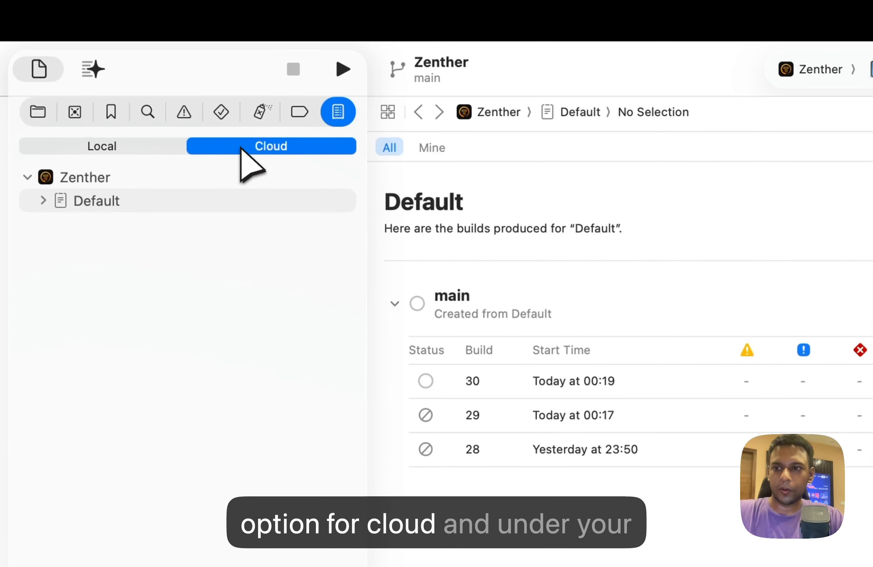
{"action": "left_click", "coordinate": [141, 179]}
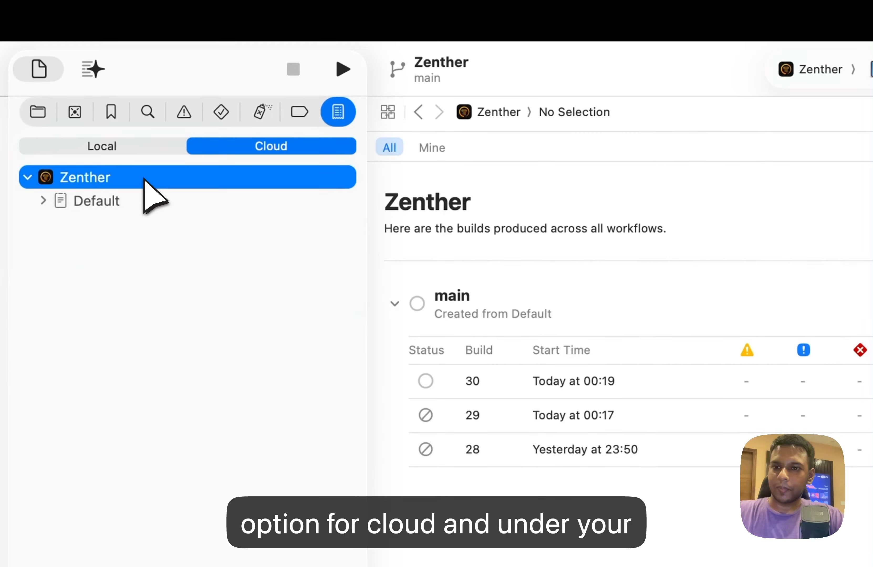
{"action": "left_click", "coordinate": [163, 201]}
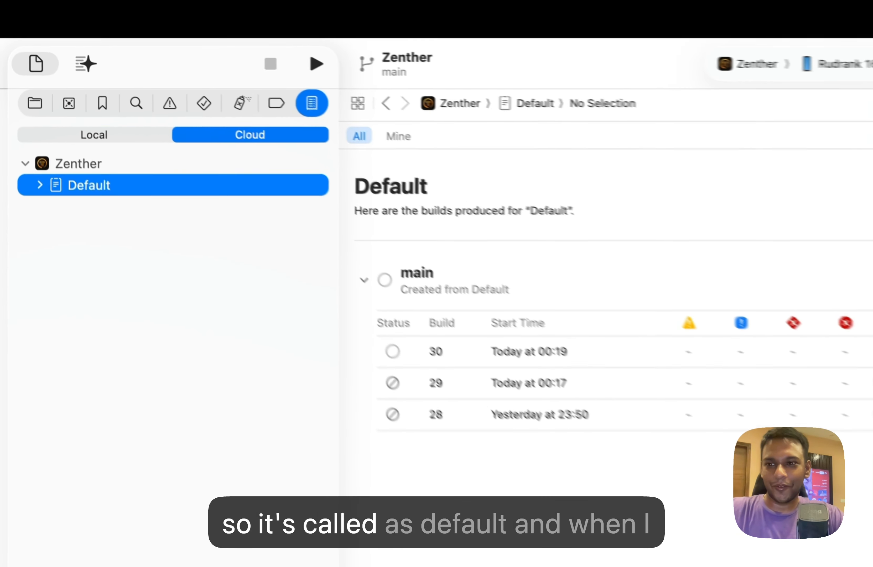
Step: Expand the Default workflow and its main branch, and view the overview of Build 30
{"action": "left_click", "coordinate": [44, 191]}
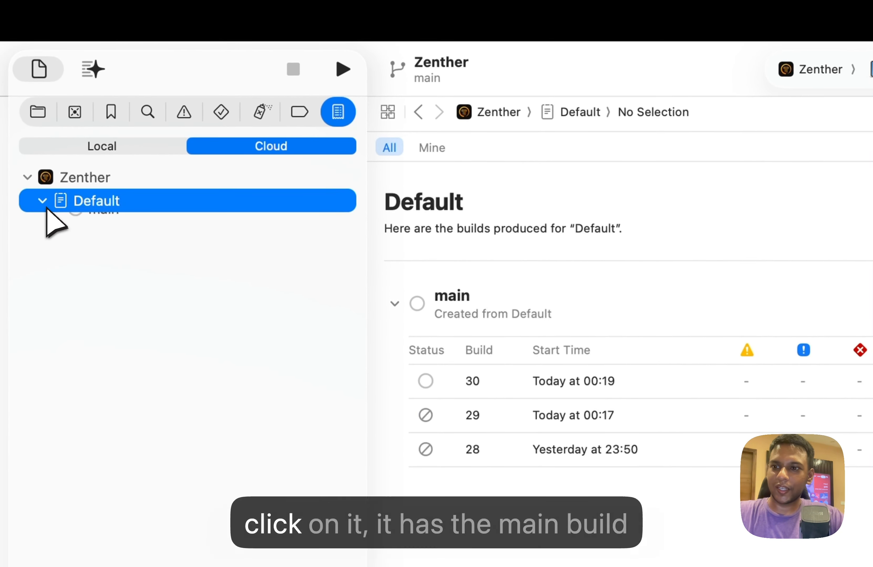
{"action": "left_click", "coordinate": [91, 225]}
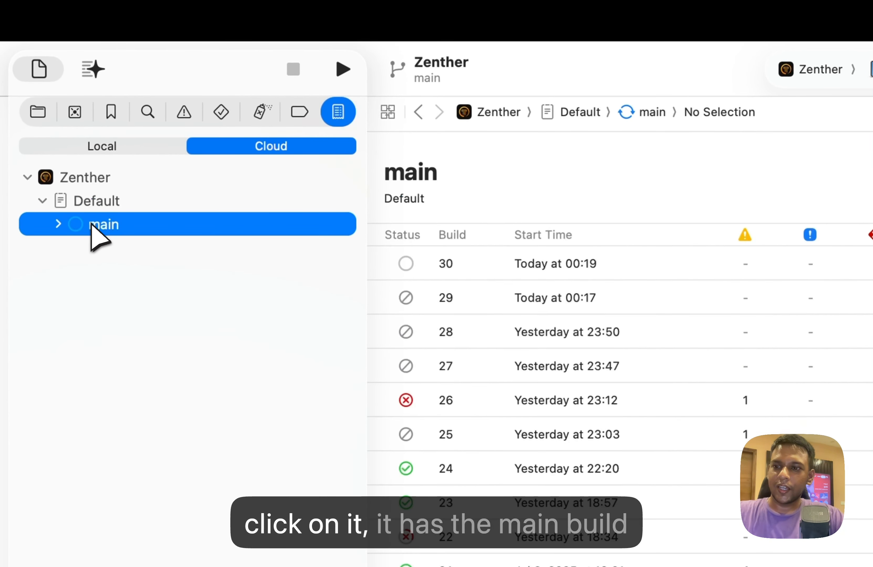
{"action": "left_click", "coordinate": [59, 225]}
{"action": "left_click", "coordinate": [121, 247]}
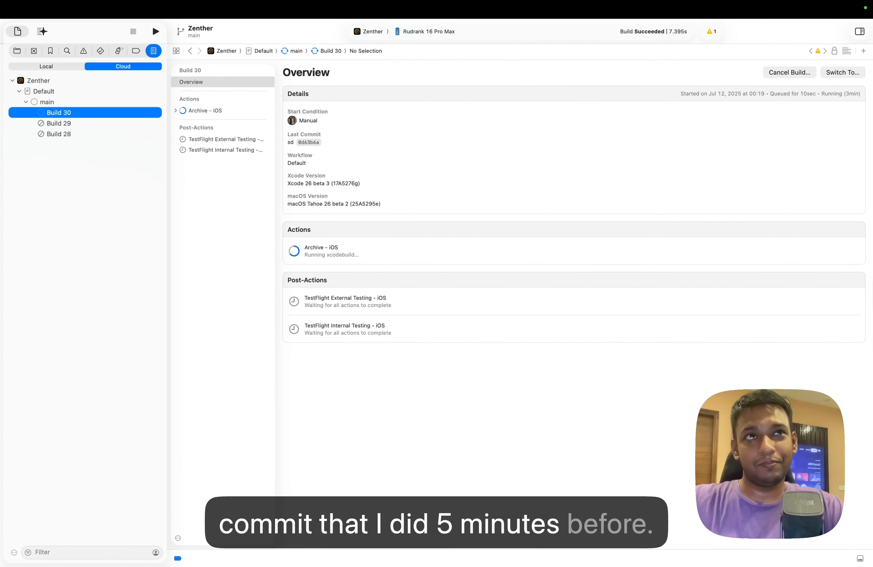
Step: View Zenther's workflow management list, select the Default workflow in it and close the list
{"action": "left_click", "coordinate": [62, 102]}
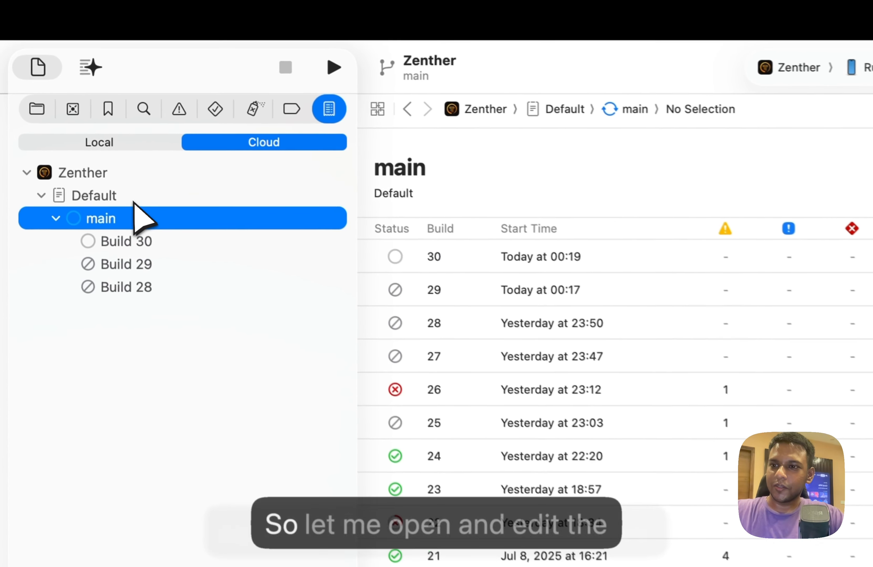
{"action": "left_click", "coordinate": [62, 91]}
{"action": "right_click", "coordinate": [61, 93]}
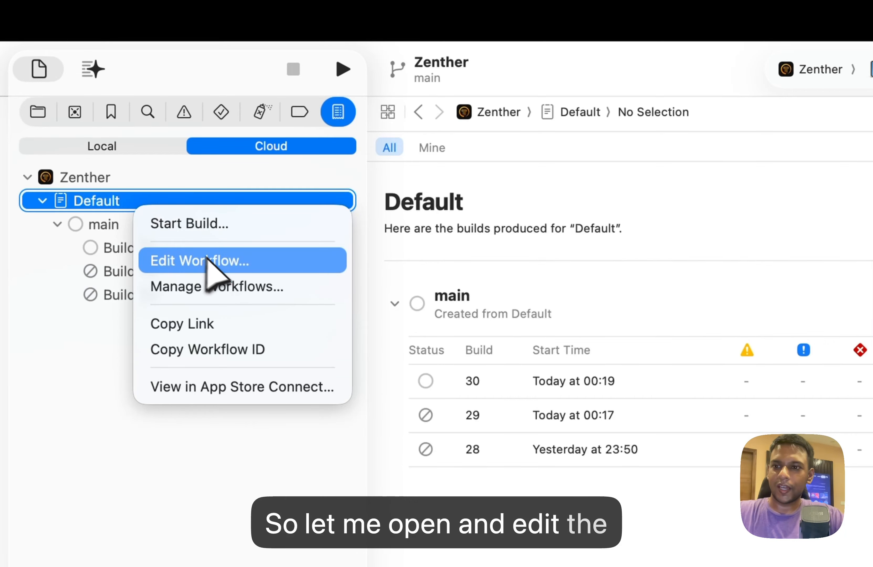
{"action": "left_click", "coordinate": [291, 277]}
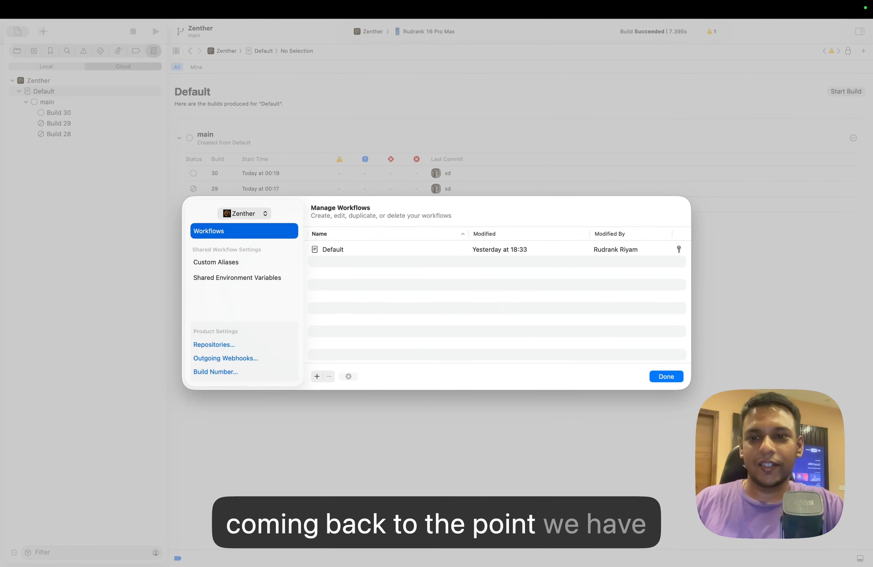
{"action": "left_click", "coordinate": [494, 250]}
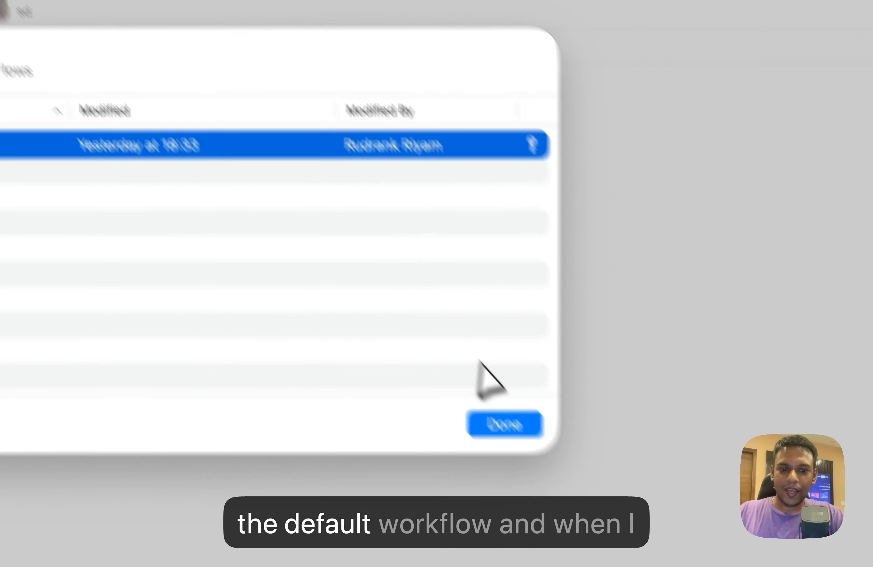
{"action": "left_click", "coordinate": [521, 430]}
Step: Open the Default workflow for editing from its main branch in the cloud reports
{"action": "left_click", "coordinate": [152, 157]}
{"action": "left_click", "coordinate": [173, 165]}
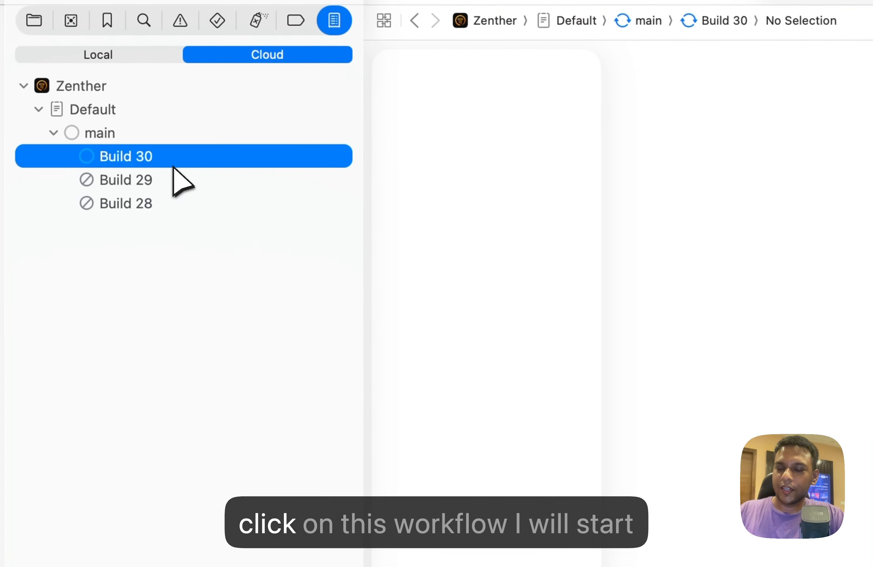
{"action": "right_click", "coordinate": [173, 166]}
{"action": "left_click", "coordinate": [96, 135]}
{"action": "right_click", "coordinate": [98, 132]}
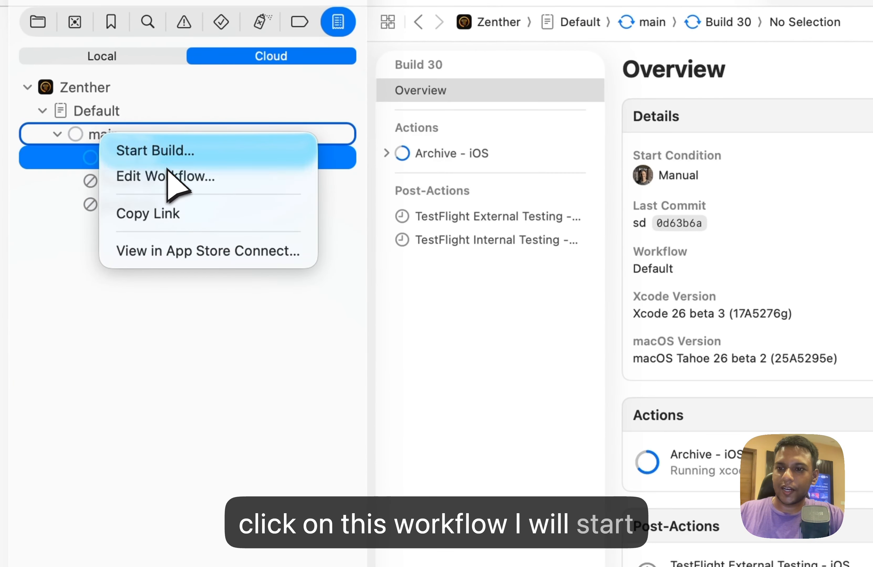
{"action": "left_click", "coordinate": [167, 171]}
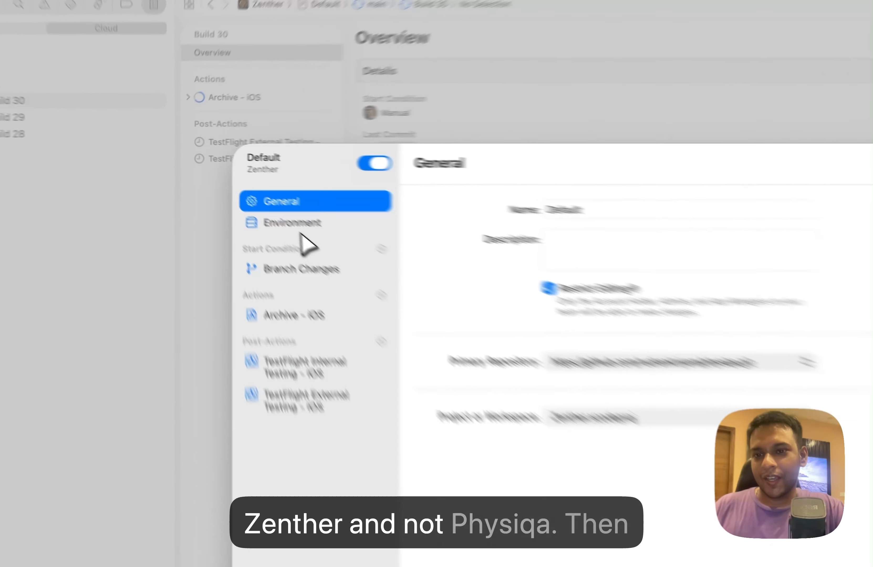
Step: In the workflow's environment settings, set both the Xcode version and the macOS version to the Latest Beta or Release alias
{"action": "left_click", "coordinate": [244, 192]}
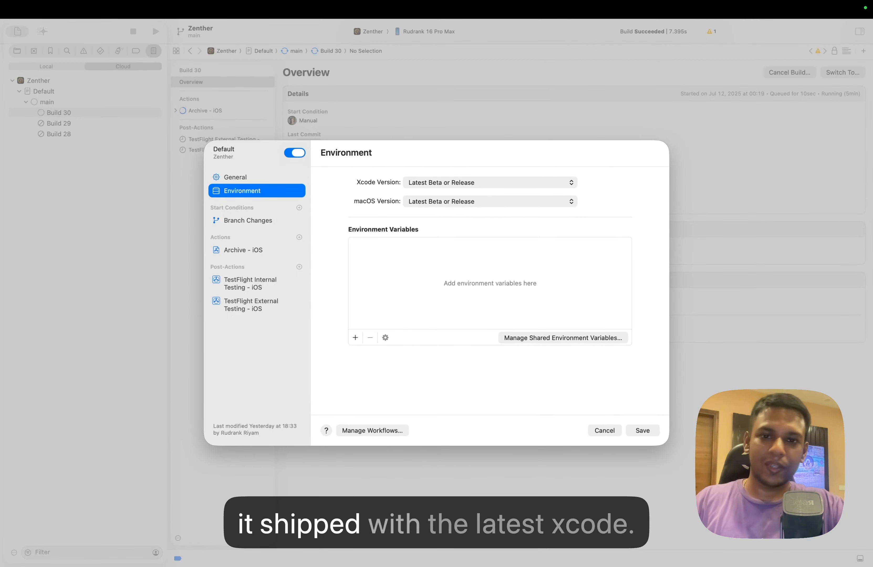
{"action": "left_click", "coordinate": [490, 182]}
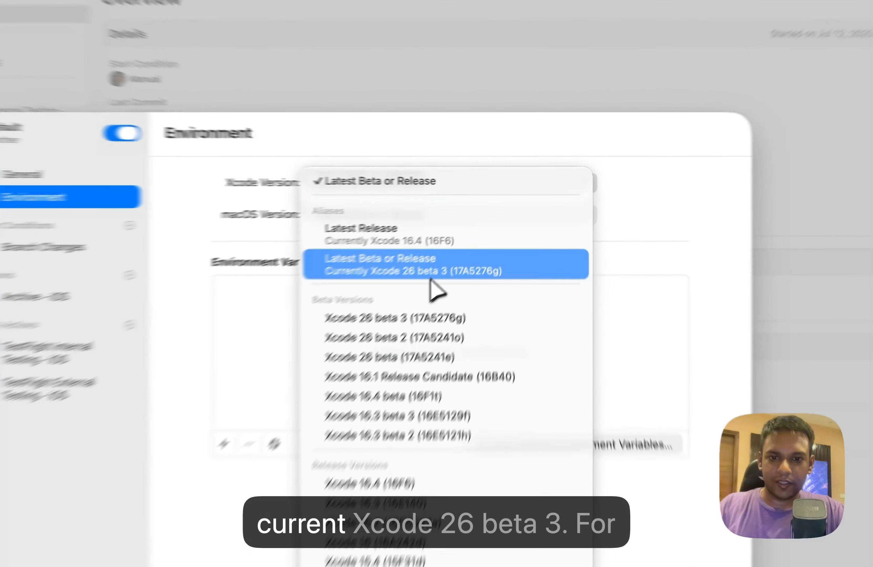
{"action": "left_click", "coordinate": [478, 236]}
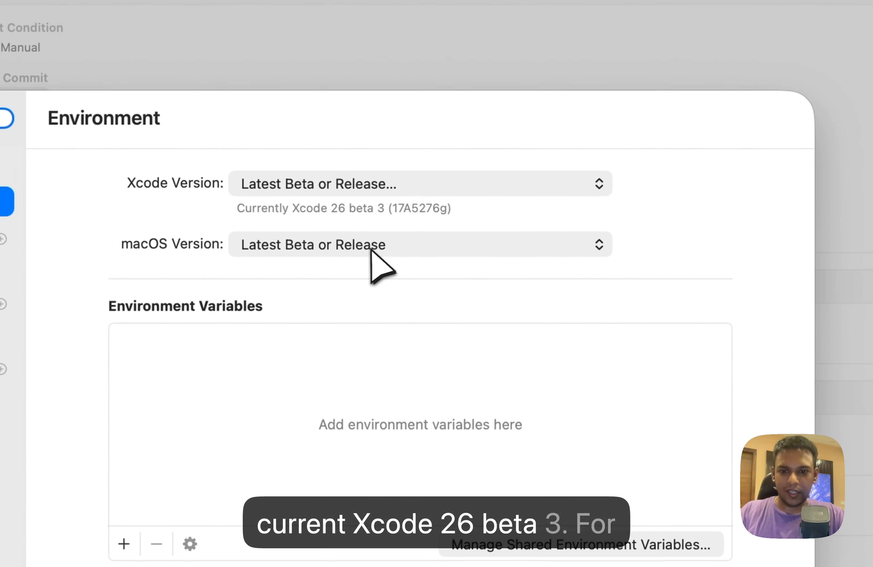
{"action": "left_click", "coordinate": [371, 247]}
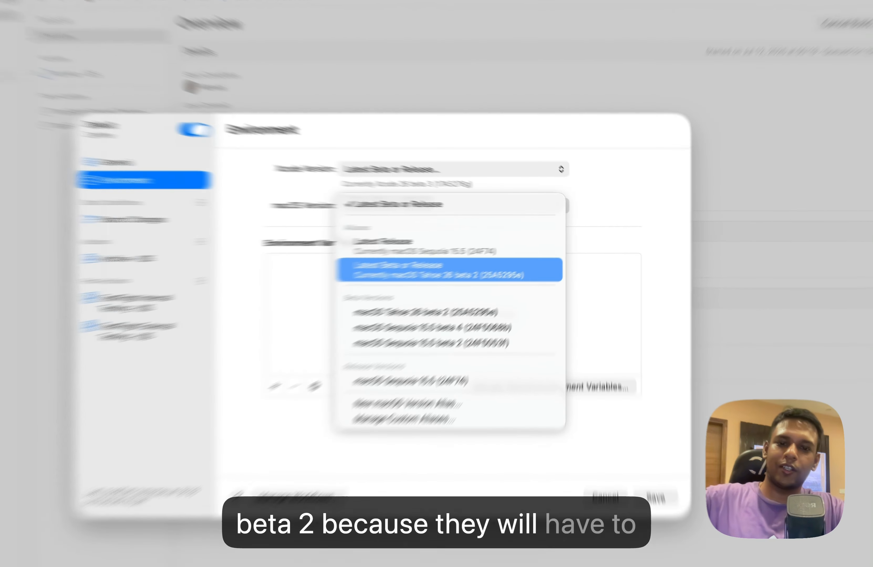
{"action": "key", "text": "Return"}
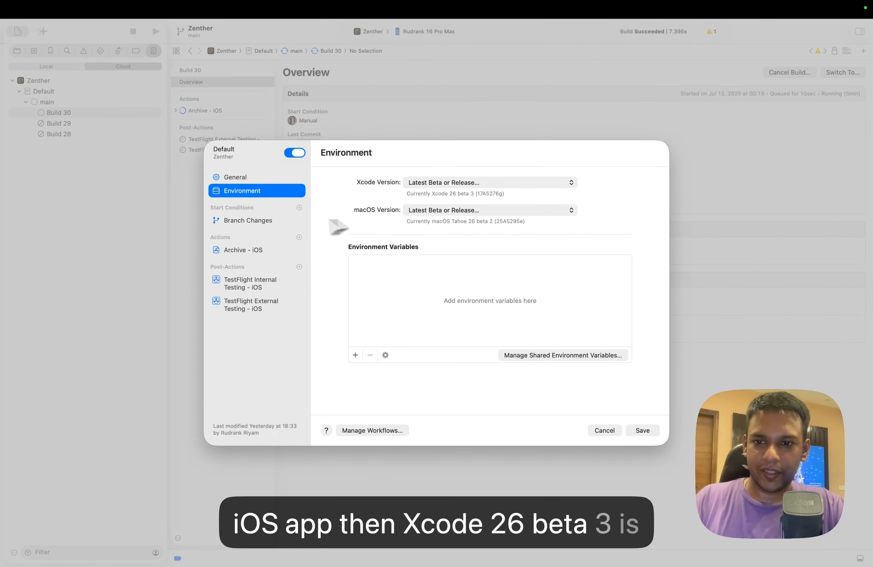
Step: Review the Branch Changes start condition, the Archive - iOS action and the action types that can be added
{"action": "left_click", "coordinate": [280, 221]}
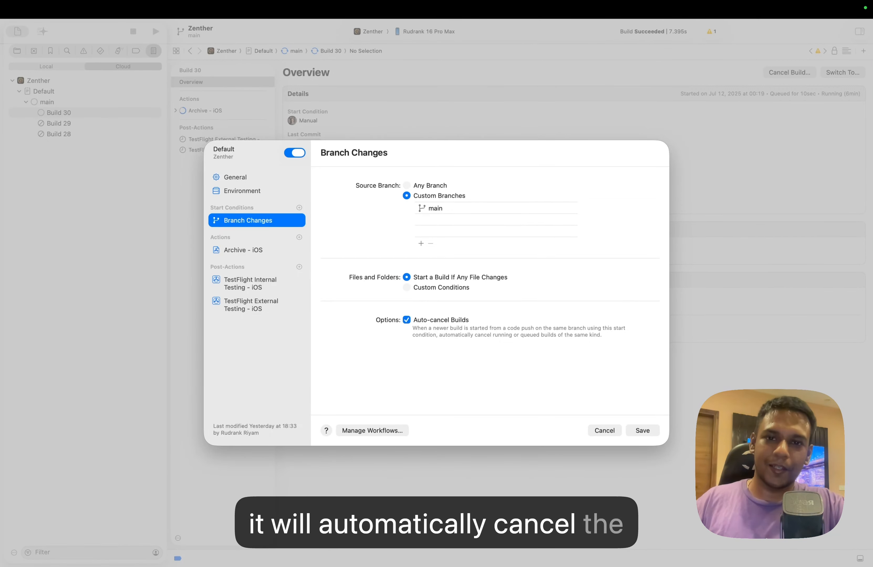
{"action": "left_click", "coordinate": [273, 252]}
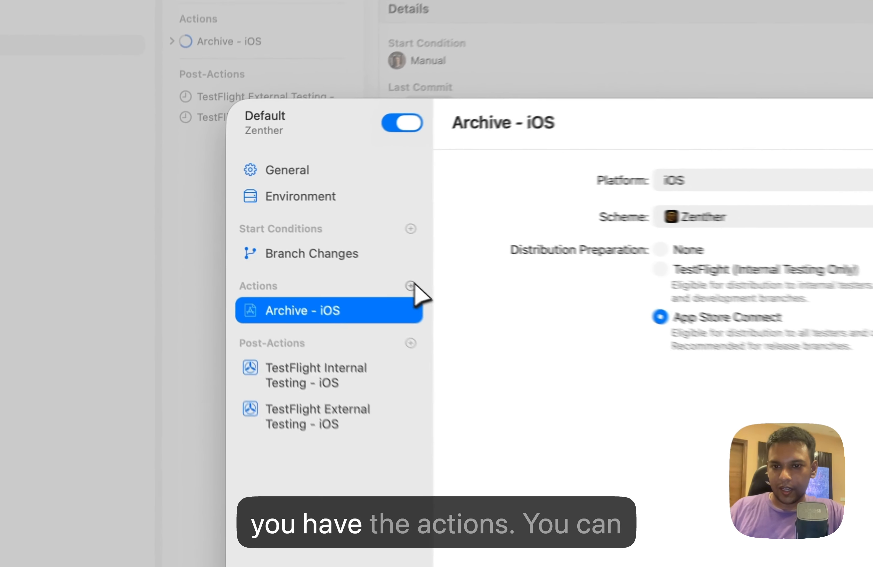
{"action": "left_click", "coordinate": [300, 237]}
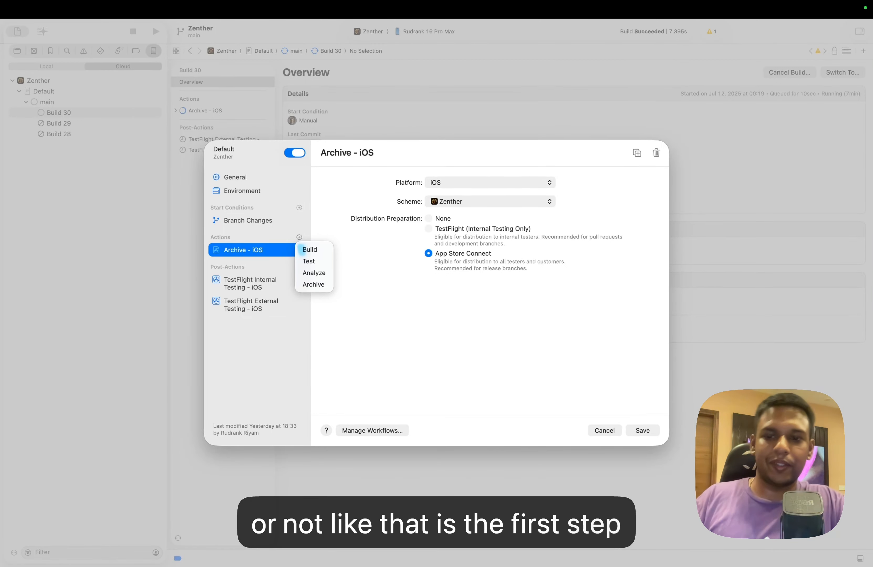
{"action": "left_click", "coordinate": [332, 224]}
Step: Review the TestFlight internal and external testing post-actions and the post-action types on offer, and save the Default workflow
{"action": "left_click", "coordinate": [278, 283]}
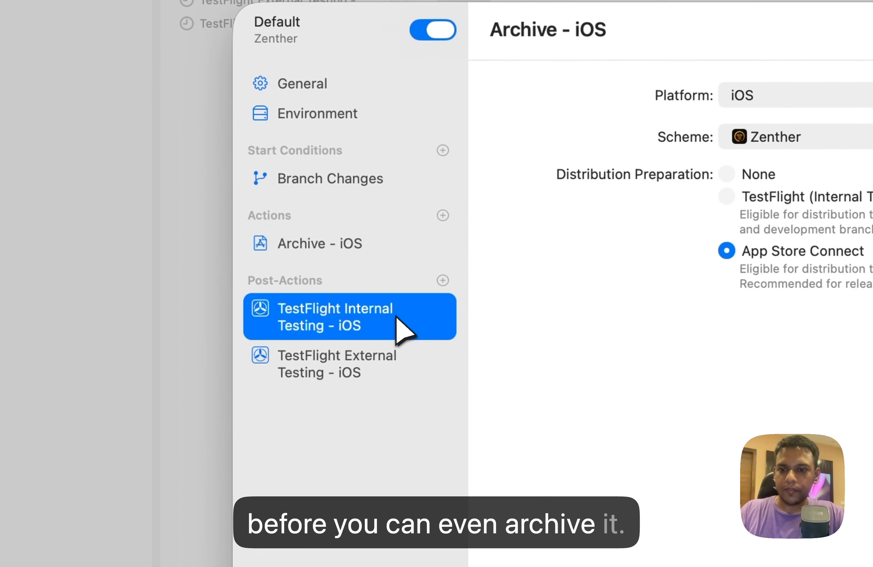
{"action": "left_click", "coordinate": [443, 280]}
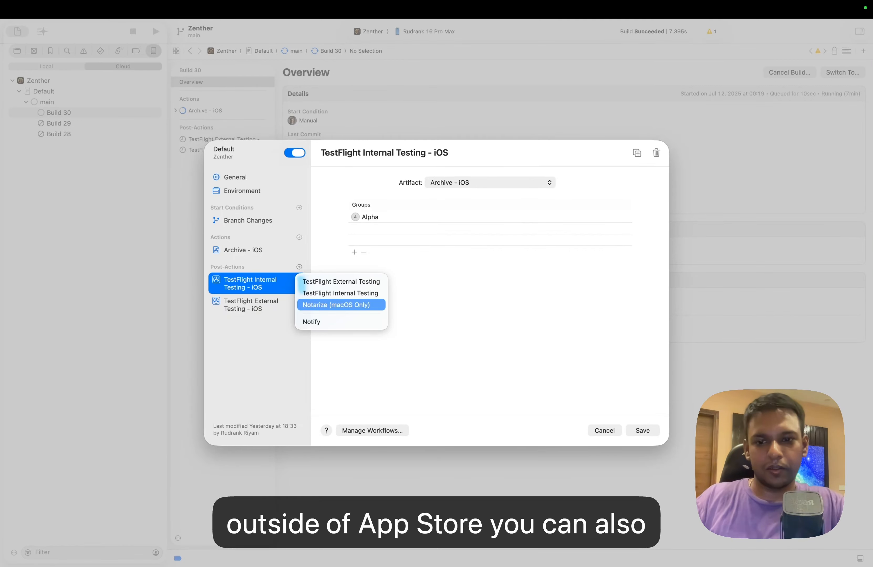
{"action": "left_click", "coordinate": [424, 318]}
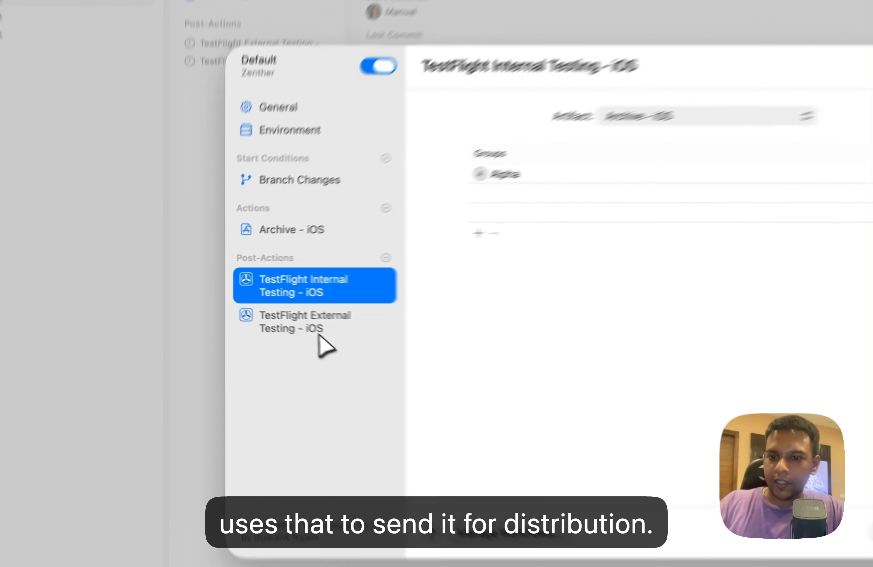
{"action": "left_click", "coordinate": [260, 308]}
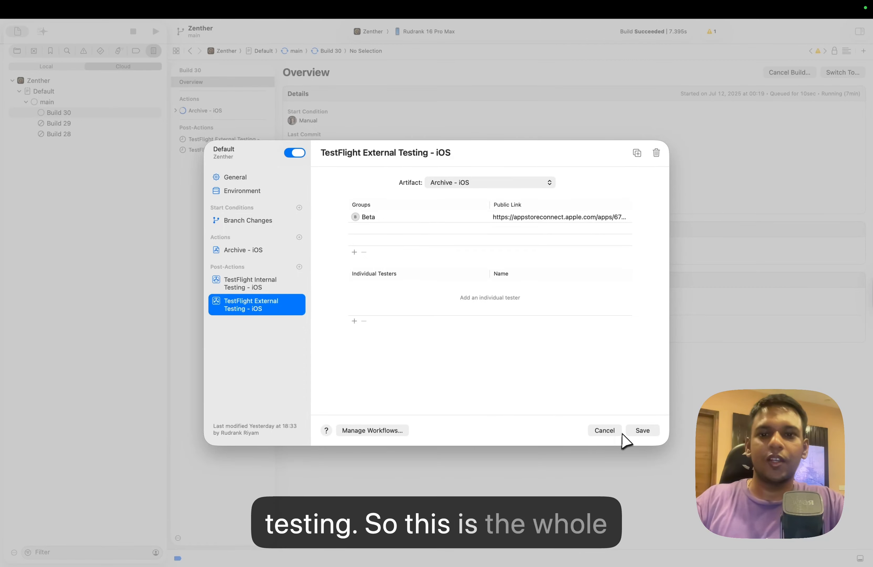
{"action": "left_click", "coordinate": [642, 433]}
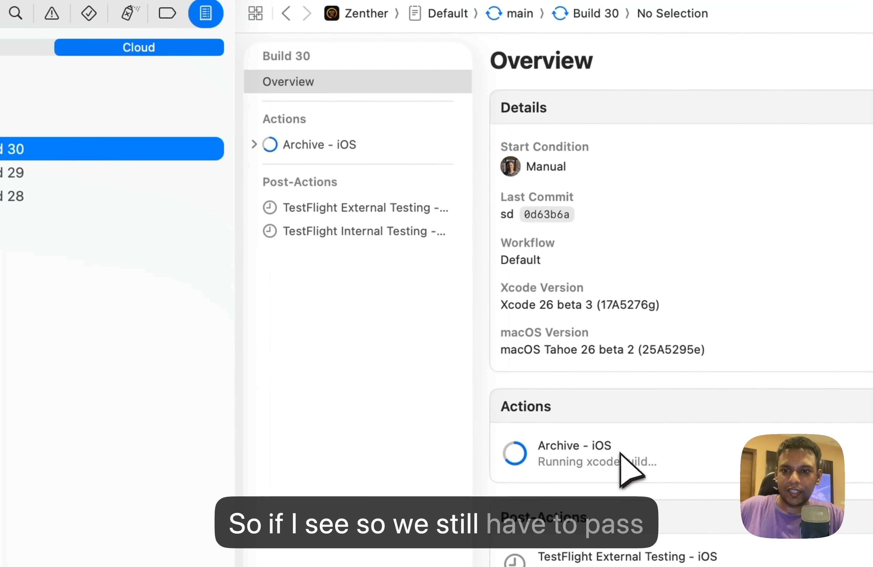
Step: Read through the logs of Build 30's Archive - iOS action, collapse the action and return to the build overview
{"action": "left_click", "coordinate": [254, 144]}
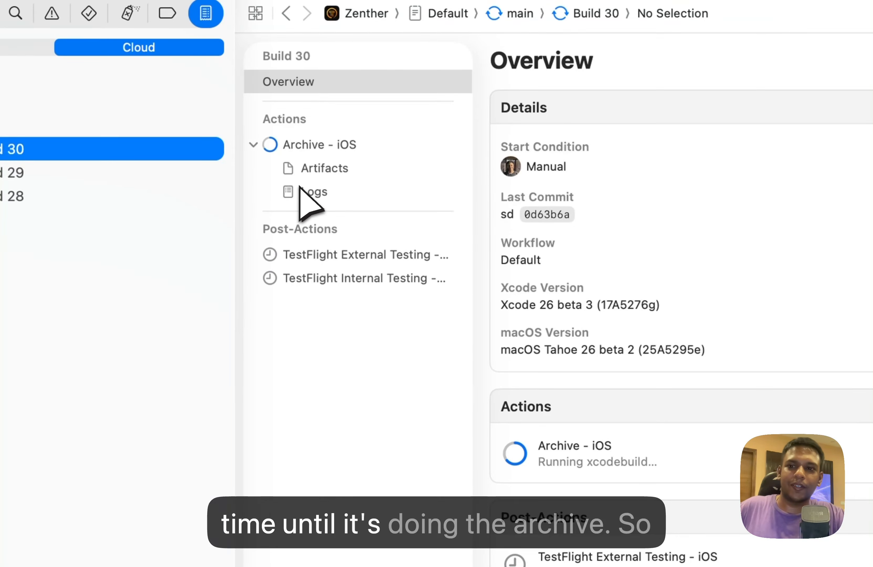
{"action": "left_click", "coordinate": [314, 191]}
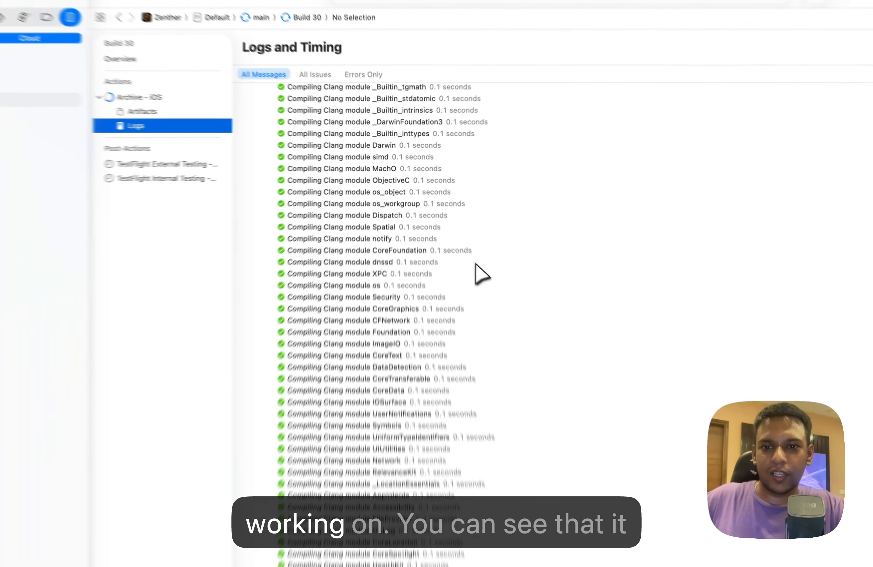
{"action": "scroll", "coordinate": [460, 241], "scroll_direction": "up", "scroll_amount": 15}
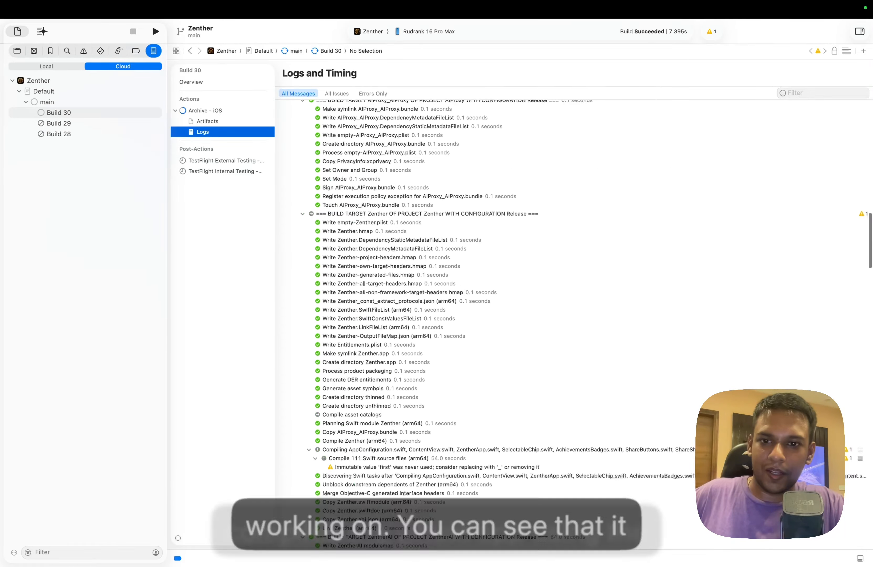
{"action": "scroll", "coordinate": [479, 295], "scroll_direction": "down", "scroll_amount": 20}
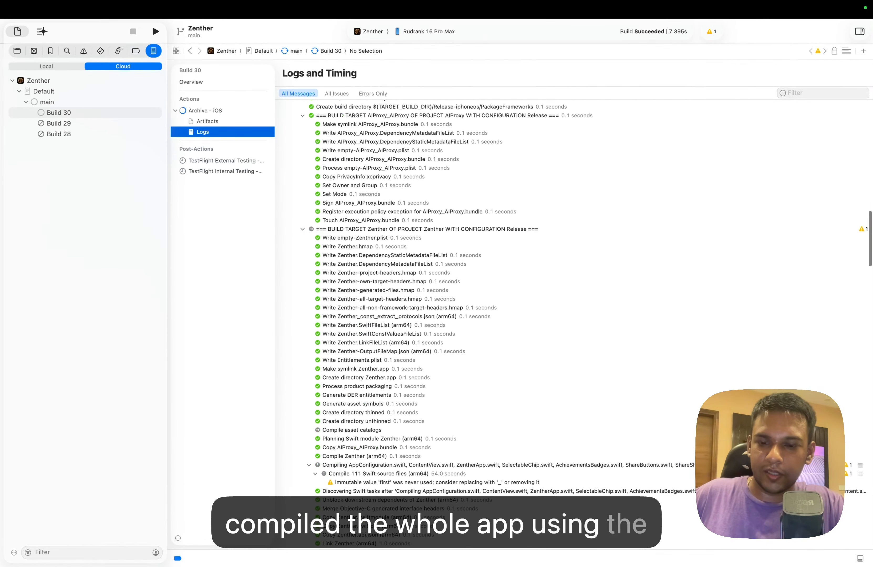
{"action": "scroll", "coordinate": [479, 295], "scroll_direction": "down", "scroll_amount": 20}
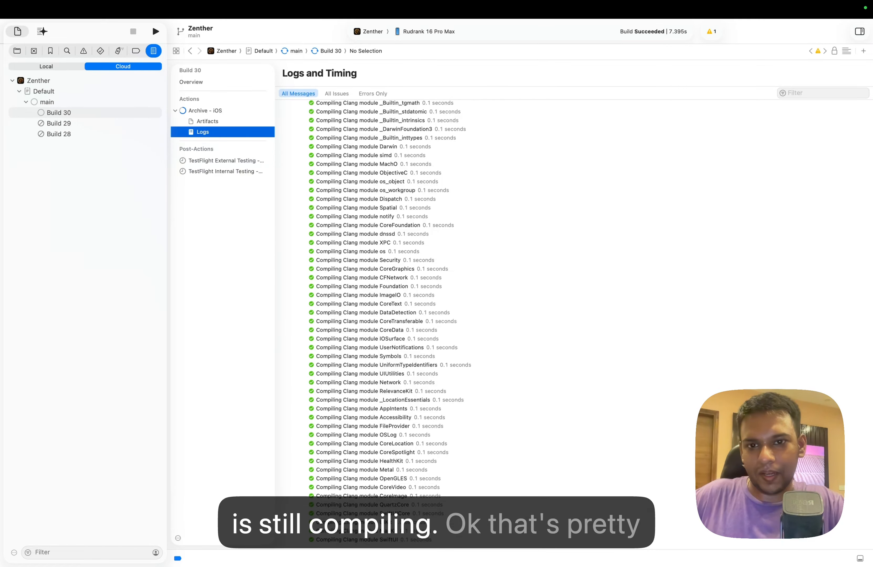
{"action": "scroll", "coordinate": [479, 295], "scroll_direction": "up", "scroll_amount": 20}
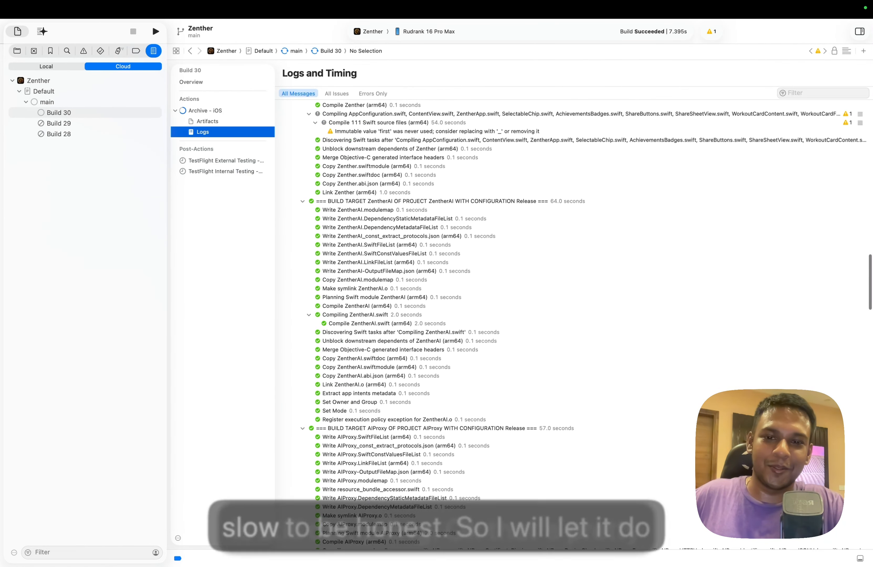
{"action": "scroll", "coordinate": [479, 294], "scroll_direction": "down", "scroll_amount": 6}
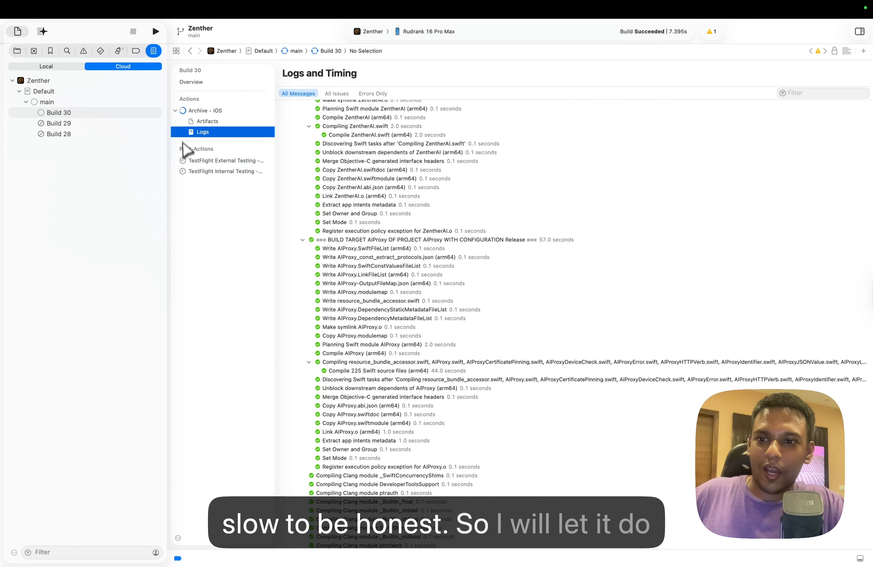
{"action": "left_click", "coordinate": [176, 111]}
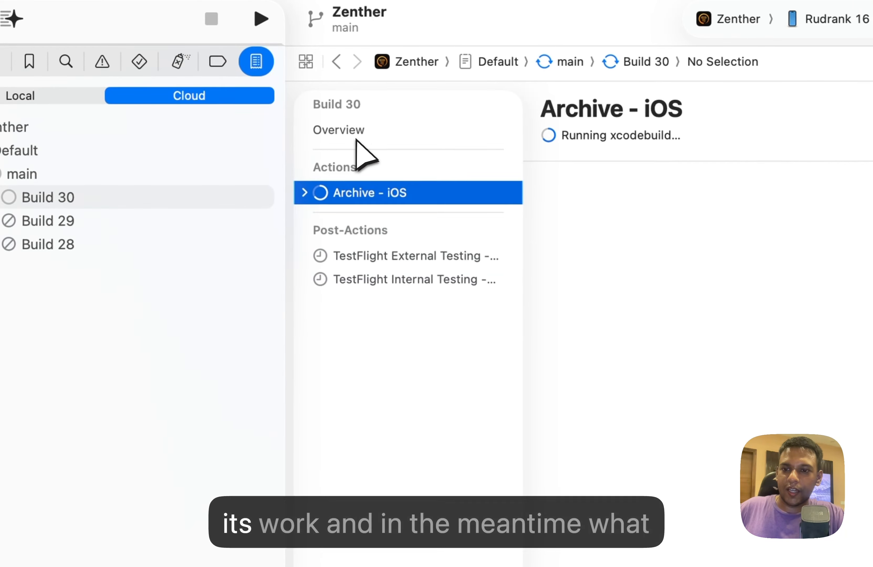
{"action": "left_click", "coordinate": [356, 137]}
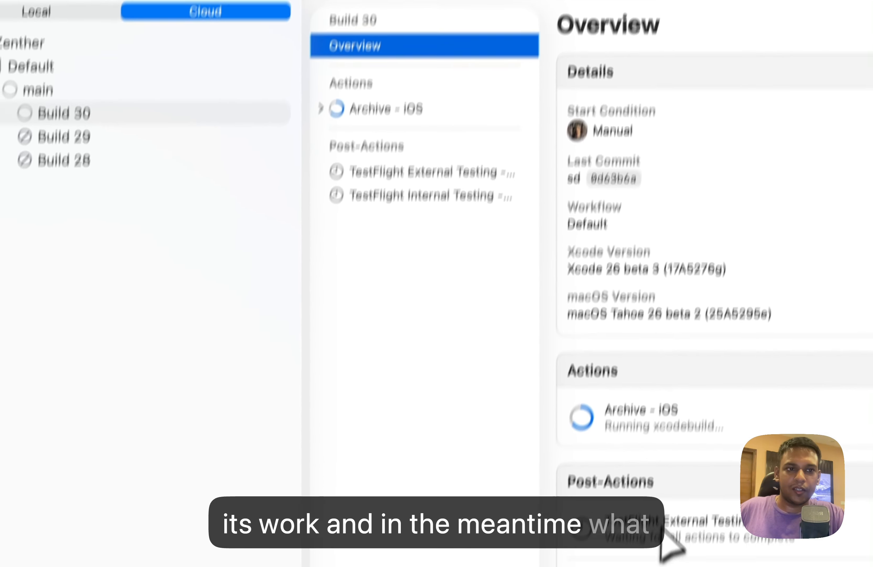
Step: View Build 29 and Zenther's builds across all workflows in the cloud reports
{"action": "left_click", "coordinate": [170, 66]}
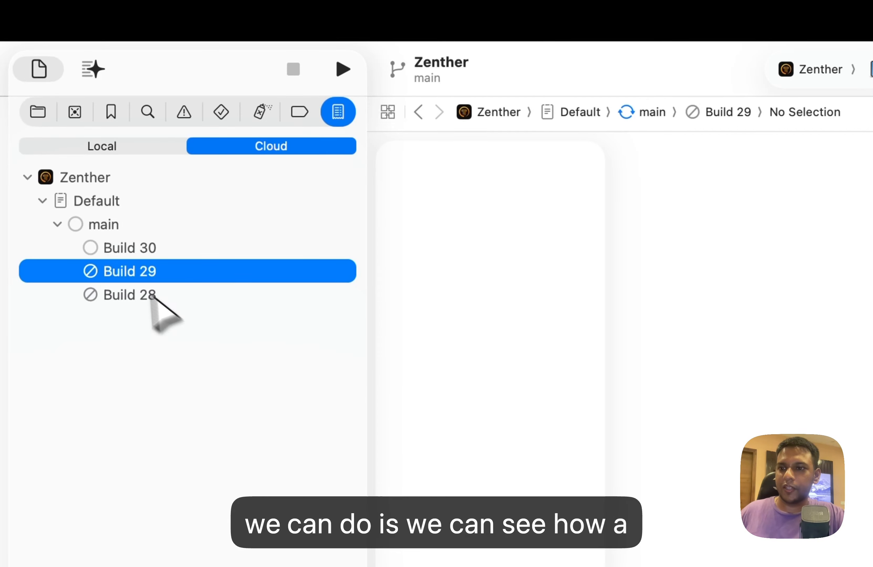
{"action": "left_click", "coordinate": [74, 182]}
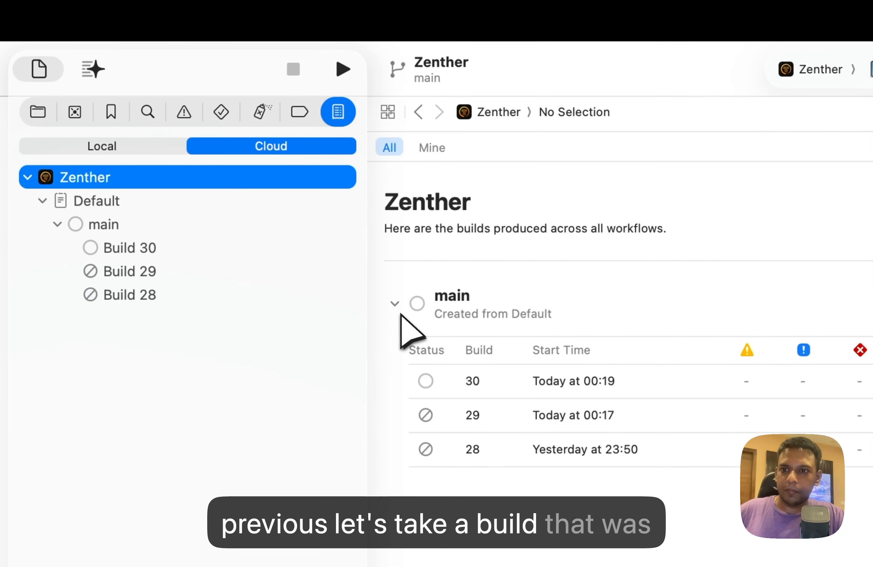
{"action": "left_click", "coordinate": [221, 112]}
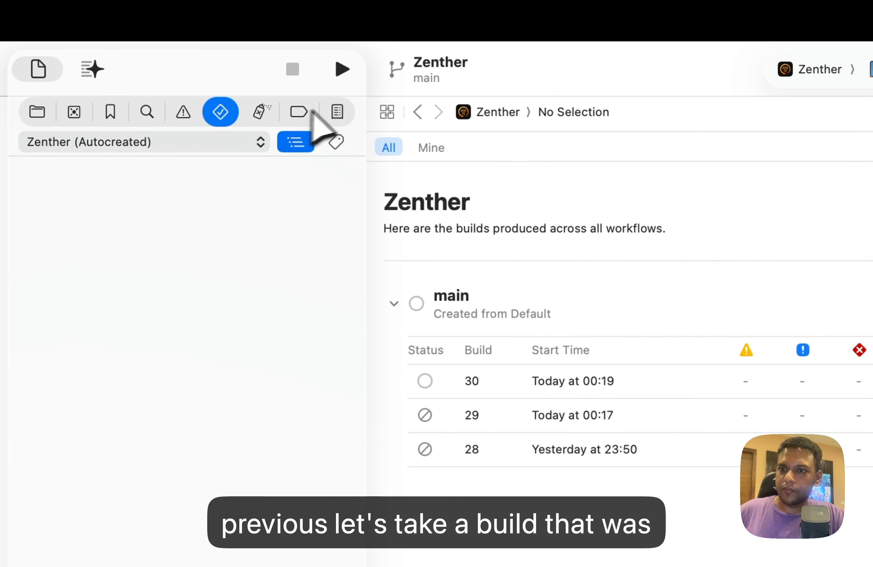
{"action": "left_click", "coordinate": [338, 112]}
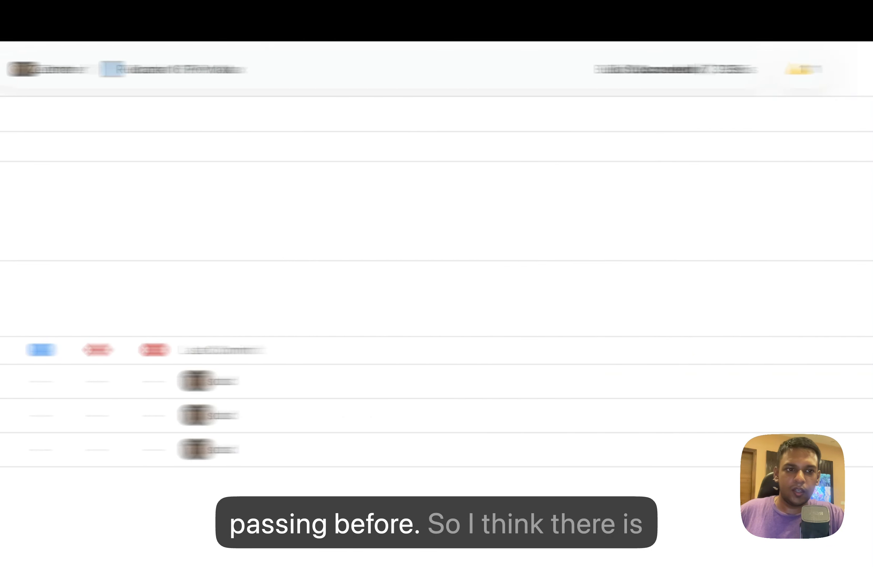
Step: List all builds of the main branch and open the overview of Build 24
{"action": "left_click", "coordinate": [856, 246]}
{"action": "left_click", "coordinate": [546, 246]}
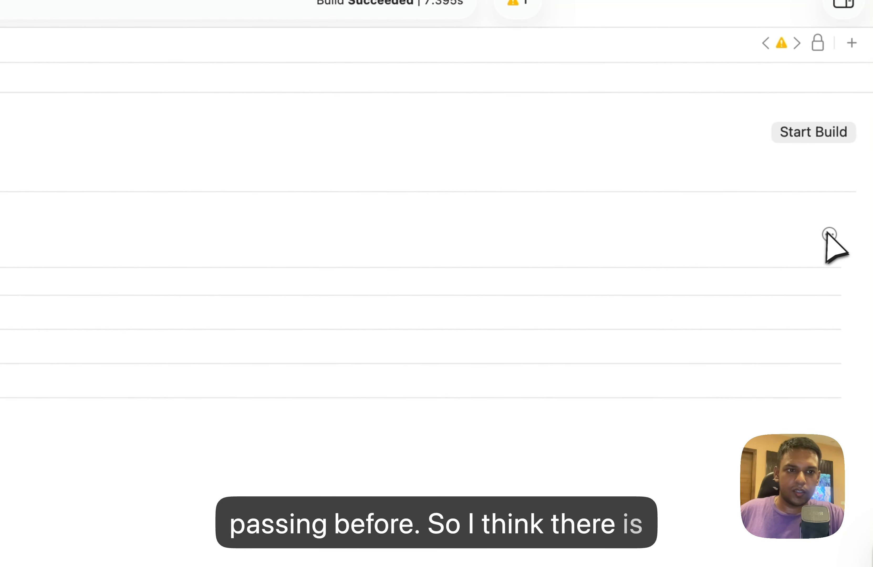
{"action": "left_click", "coordinate": [857, 246]}
{"action": "left_click", "coordinate": [739, 301]}
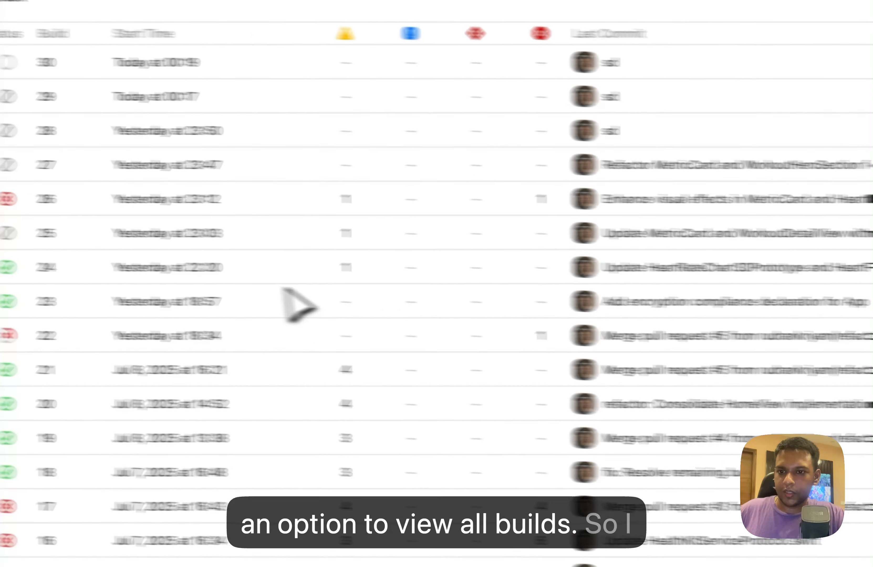
{"action": "left_click", "coordinate": [149, 269]}
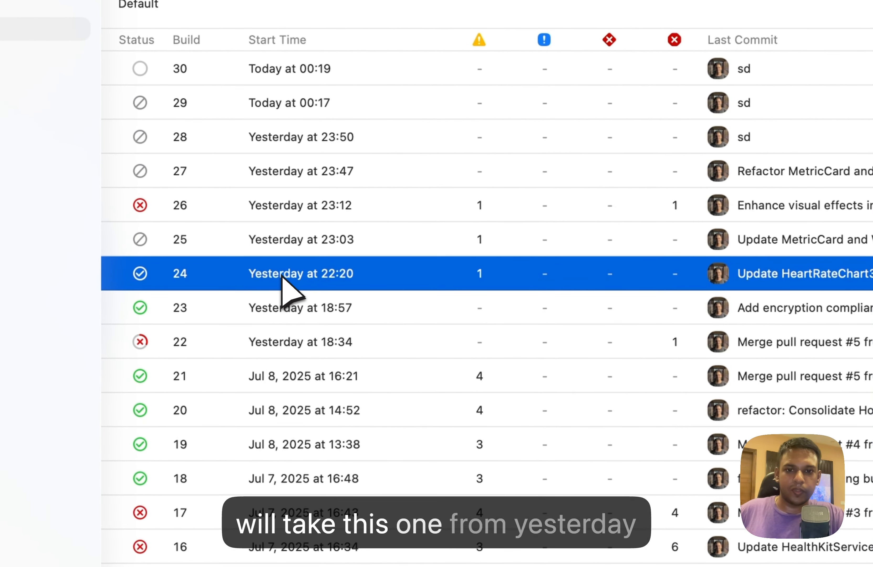
{"action": "double_click", "coordinate": [149, 269]}
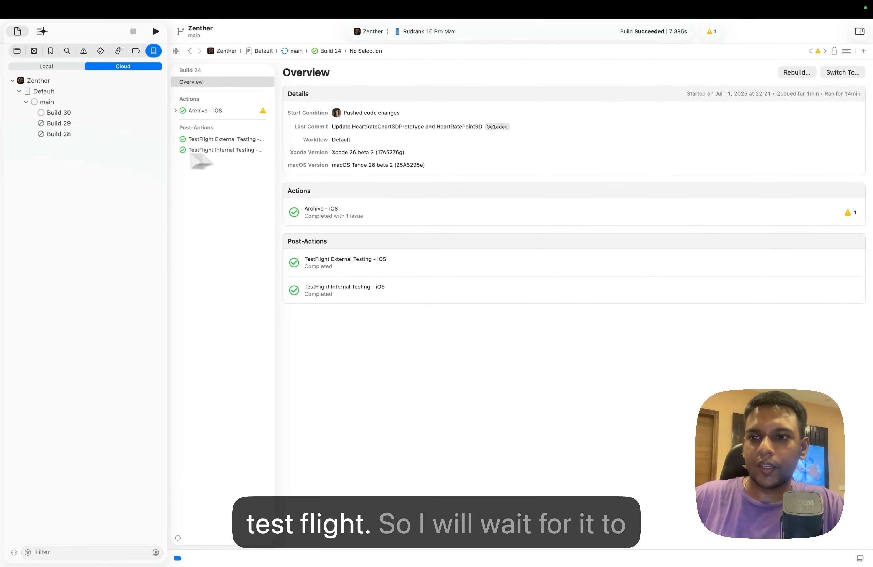
Step: Return to Build 30, expand its Archive - iOS action and view the logs
{"action": "left_click", "coordinate": [59, 113]}
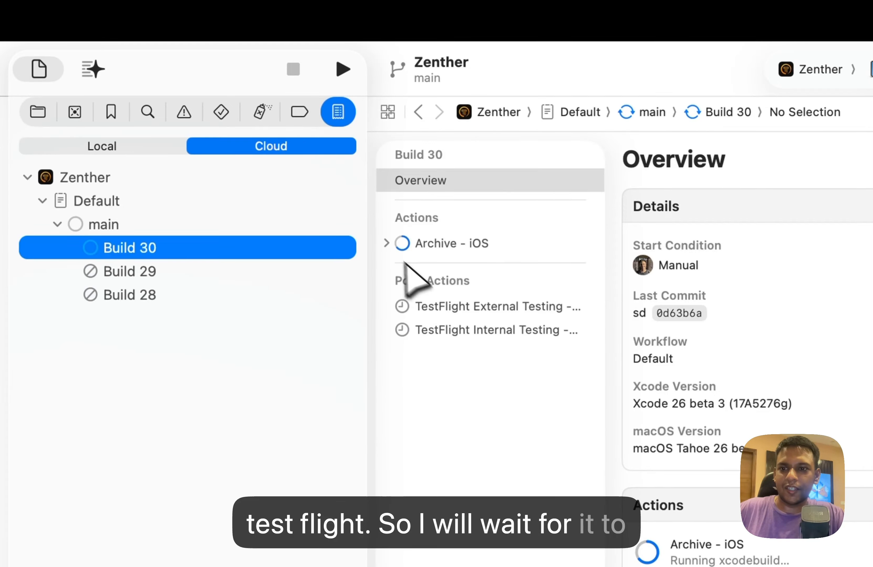
{"action": "left_click", "coordinate": [386, 244]}
{"action": "left_click", "coordinate": [448, 289]}
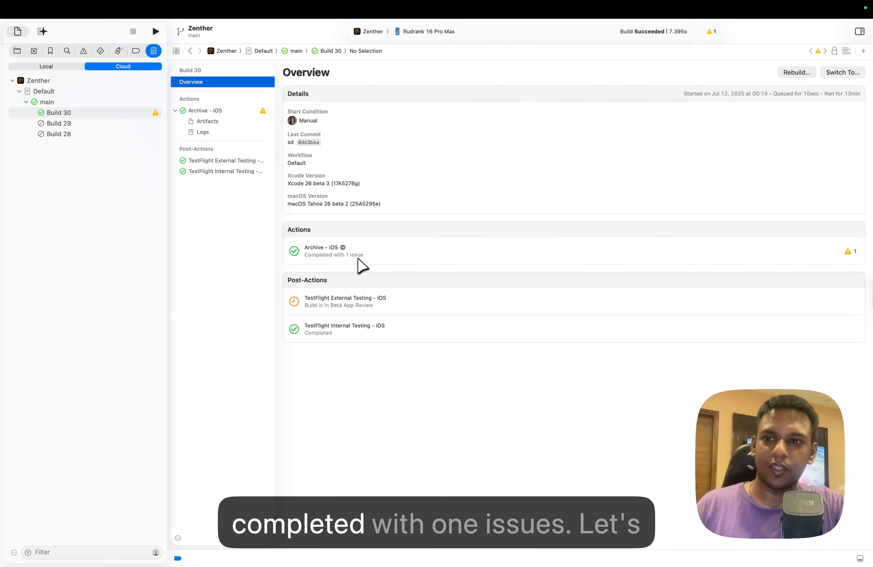
Step: Show the project's issues, view the warnings of Build 30's Archive - iOS action and return to the build overview
{"action": "left_click", "coordinate": [711, 33]}
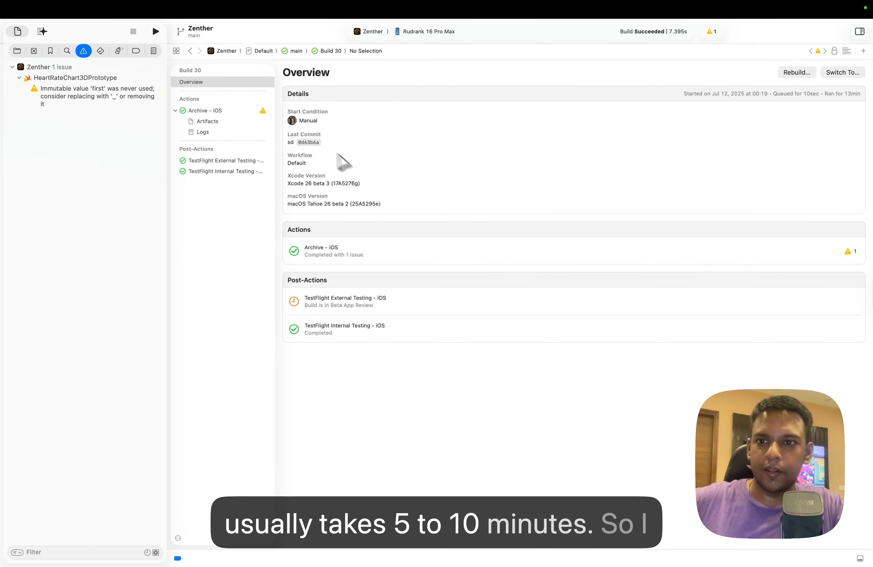
{"action": "left_click", "coordinate": [199, 51]}
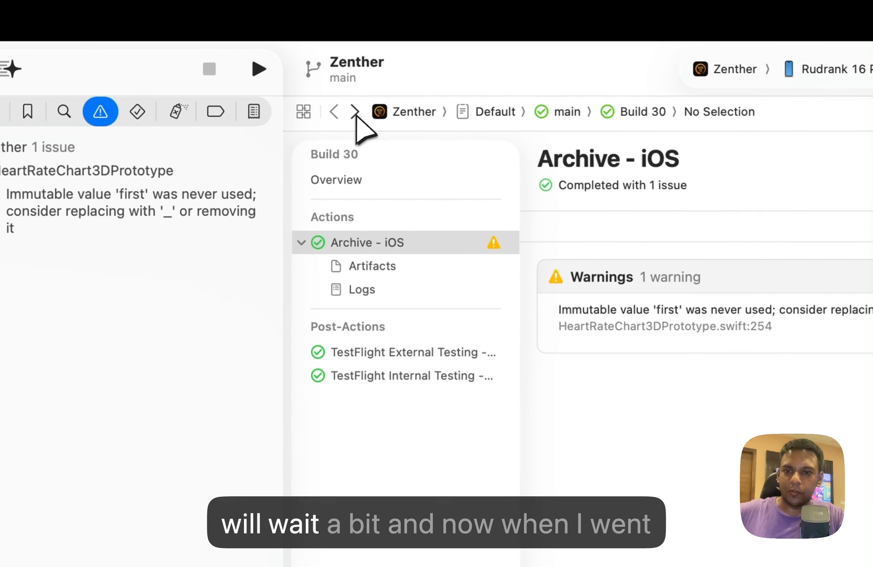
{"action": "left_click", "coordinate": [385, 175]}
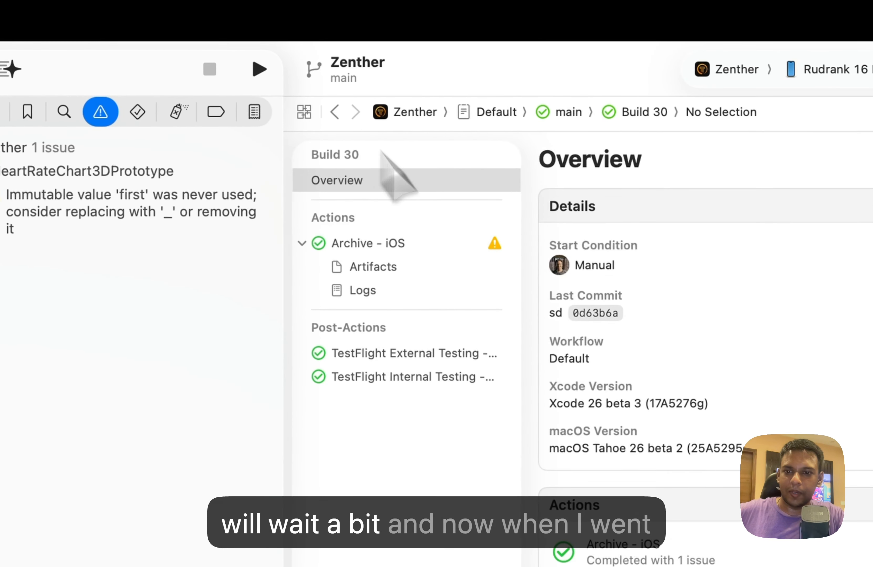